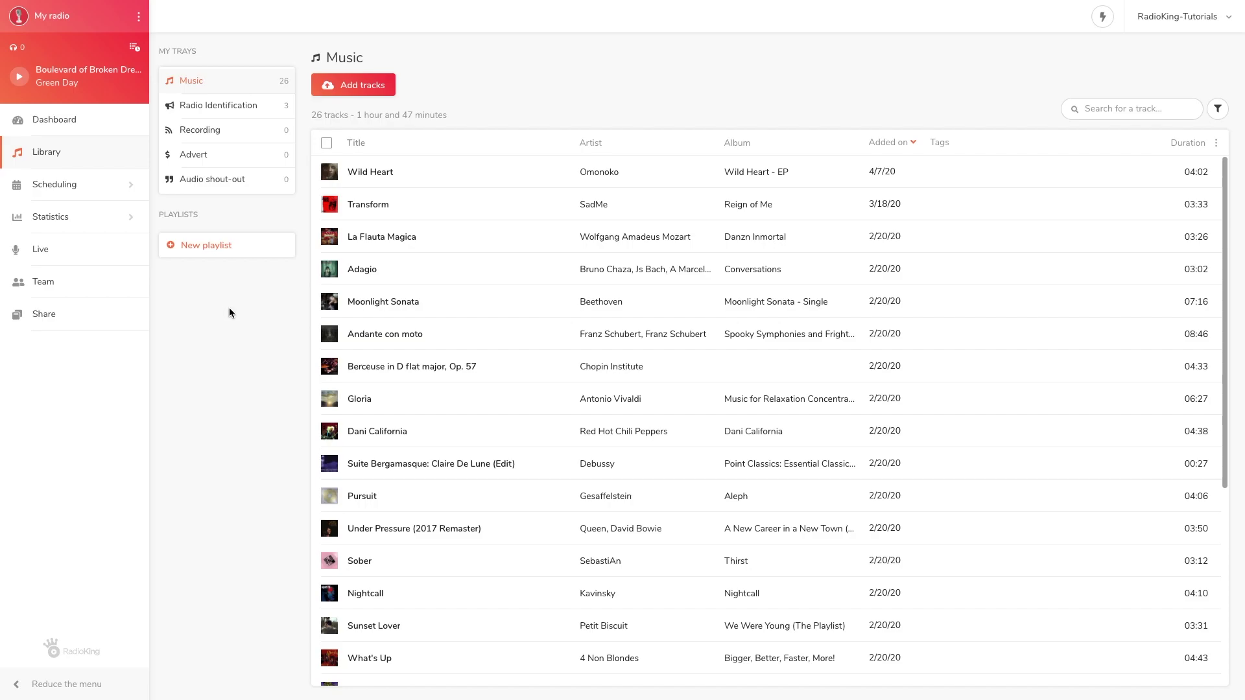
Step: Create a manual playlist named "Chill" with the colour #FF6348 and save it
{"action": "left_click", "coordinate": [234, 252]}
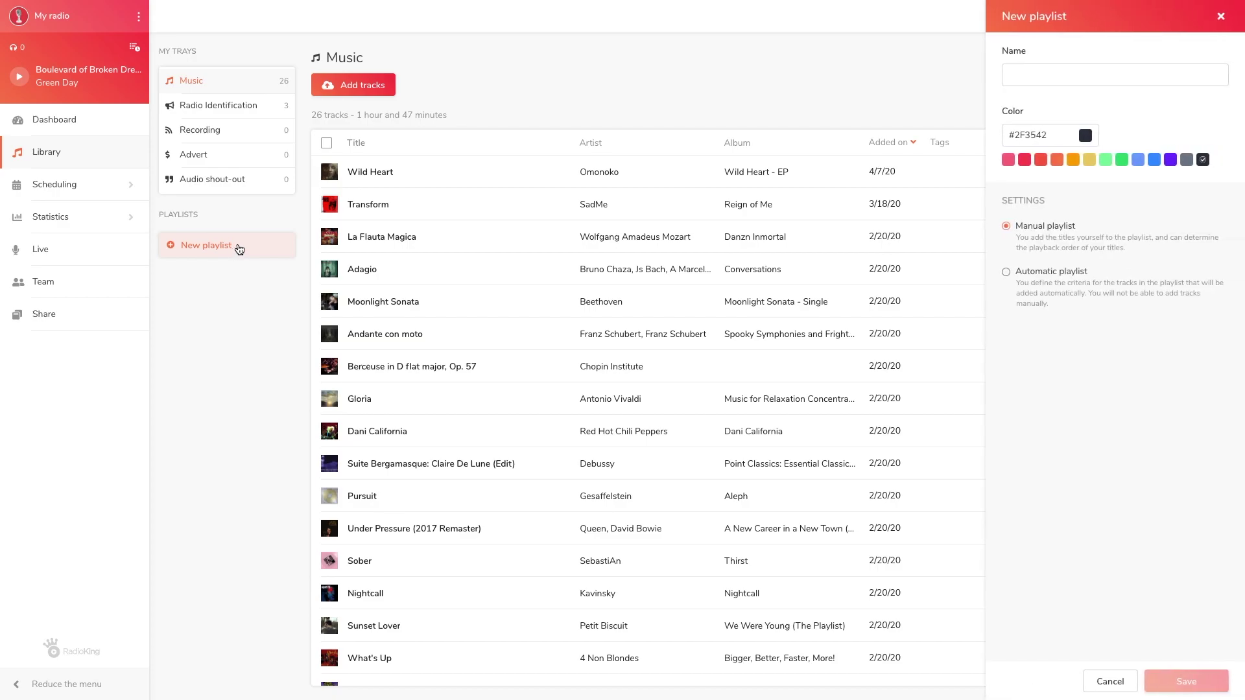
{"action": "left_click", "coordinate": [1006, 71]}
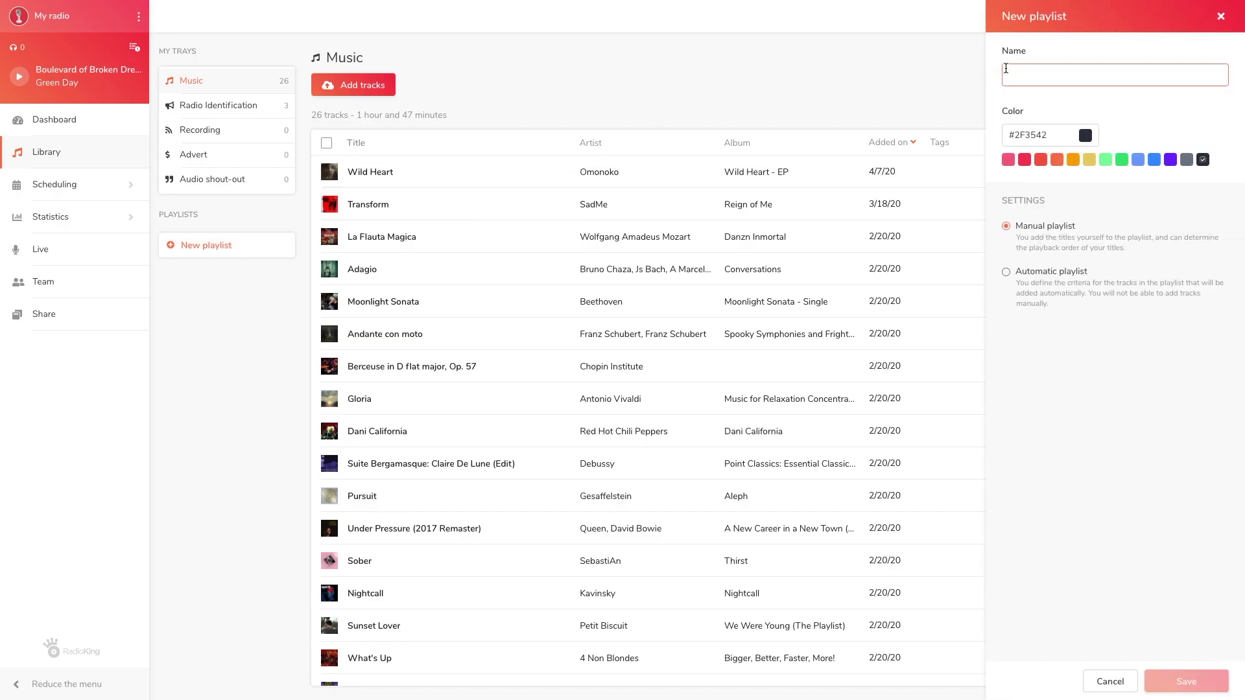
{"action": "type", "text": "Chill"}
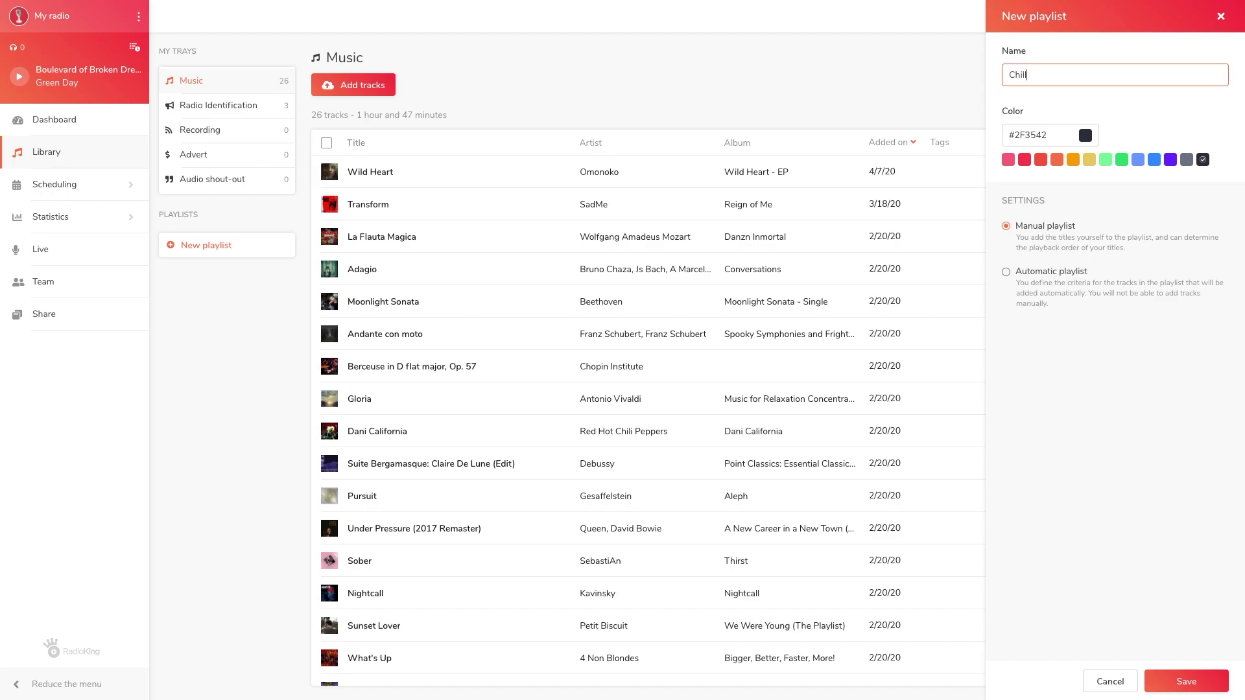
{"action": "left_click", "coordinate": [1041, 160]}
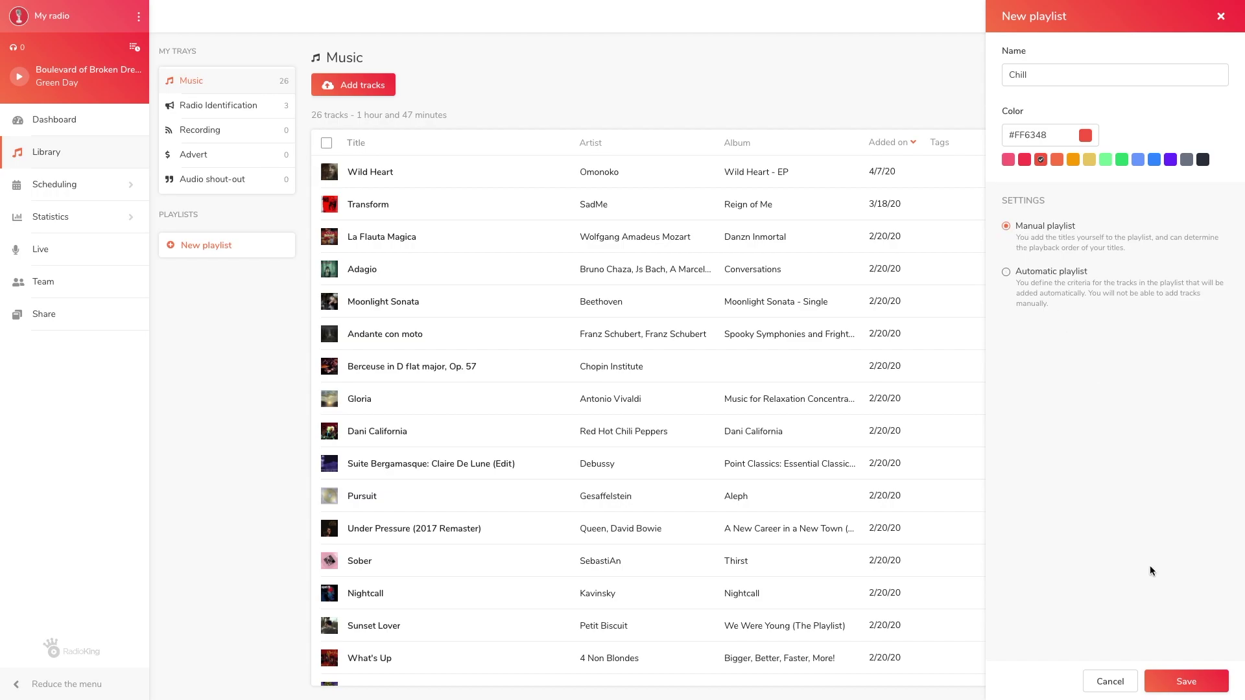
{"action": "left_click", "coordinate": [1181, 681]}
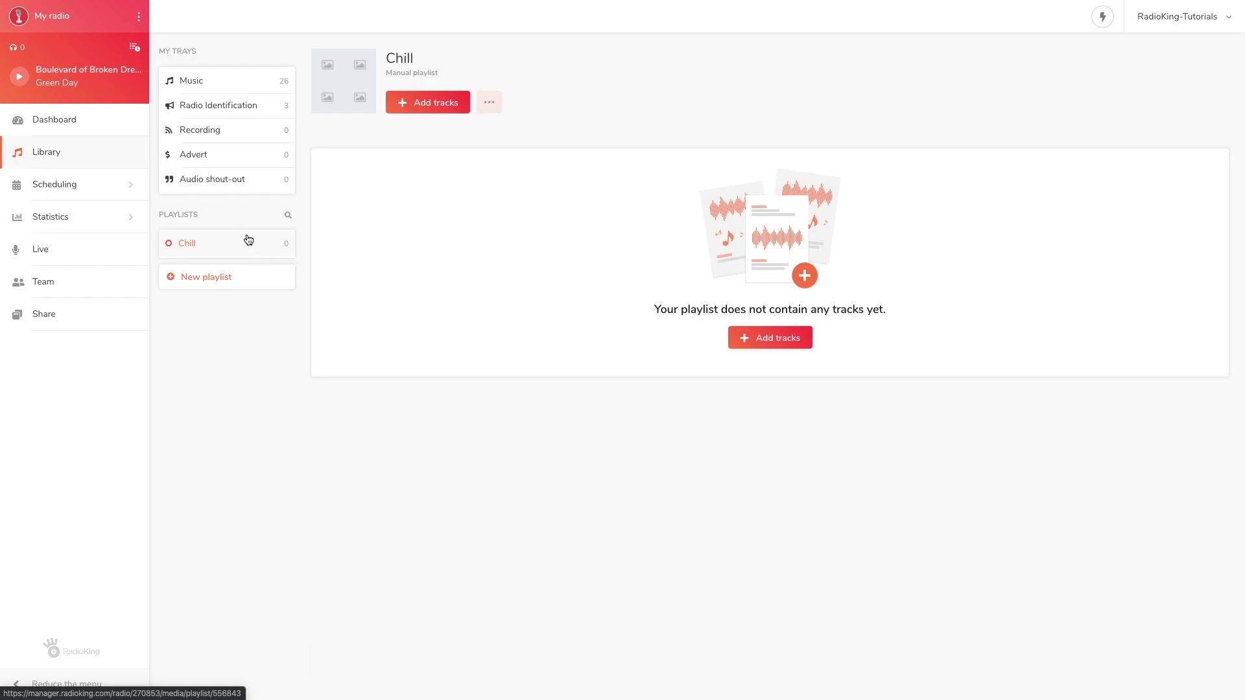
Step: Add the tracks Wild Heart and Transform from the library's Music tray to the Chill playlist, one at a time
{"action": "left_click", "coordinate": [88, 159]}
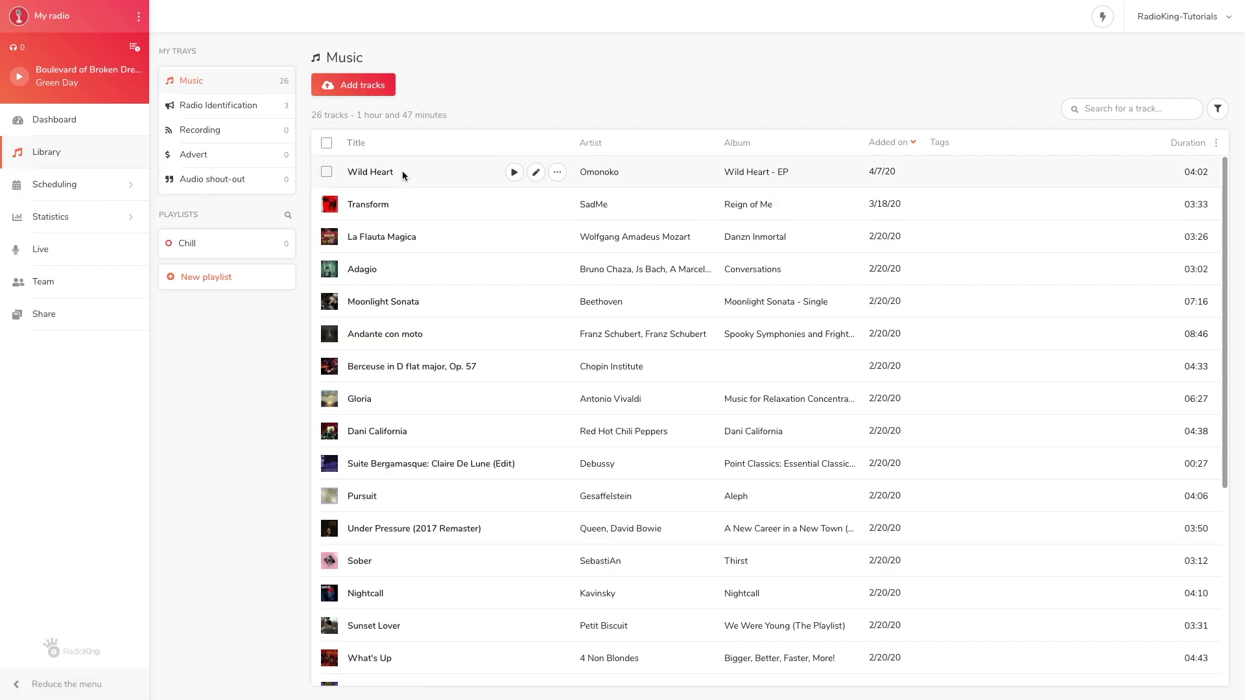
{"action": "left_click_drag", "start_coordinate": [402, 170], "coordinate": [212, 245]}
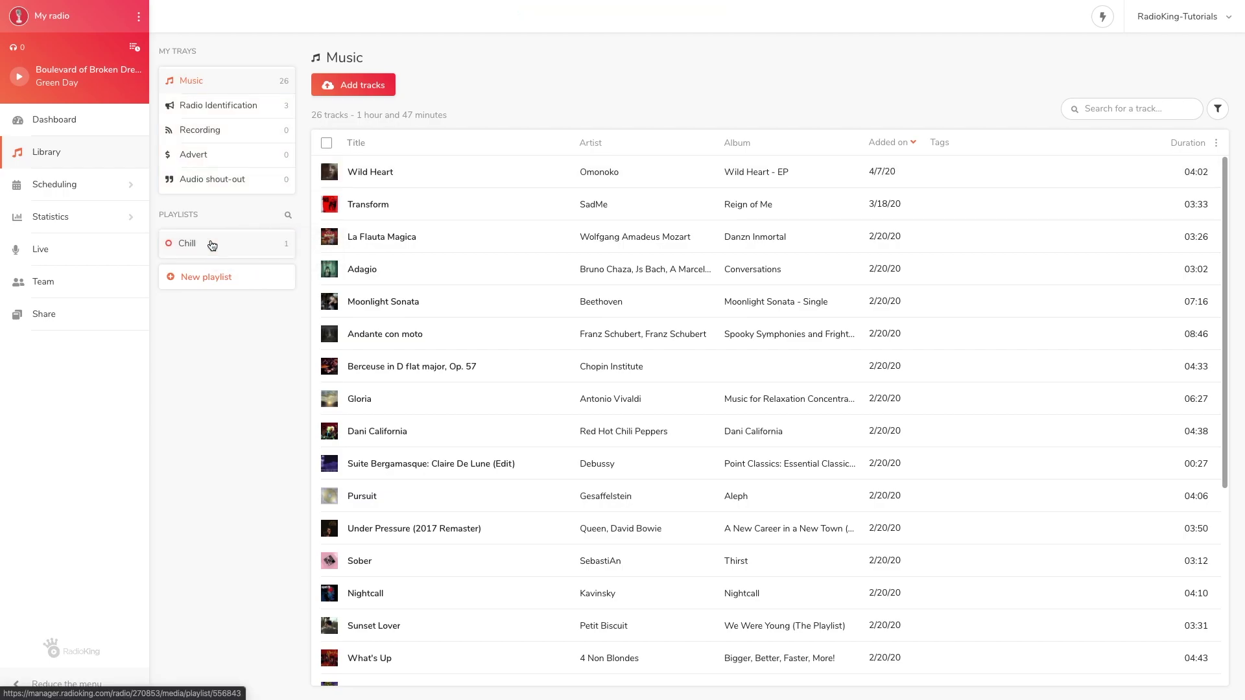
{"action": "left_click", "coordinate": [558, 206]}
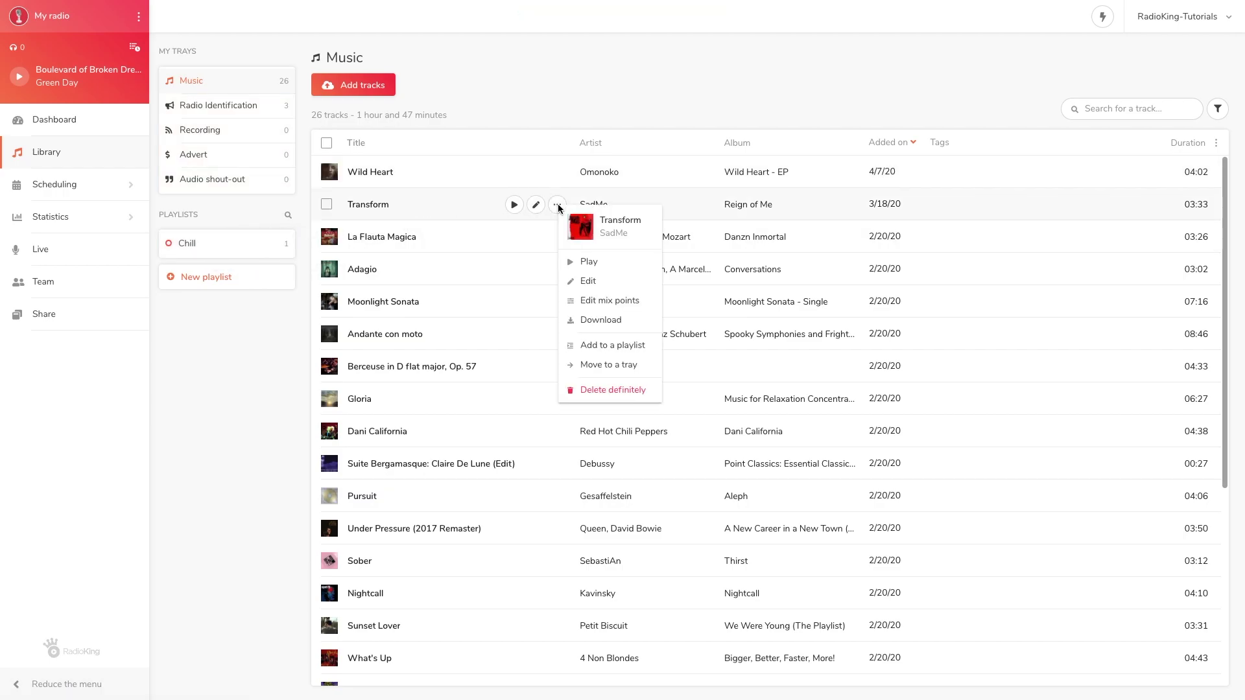
{"action": "left_click", "coordinate": [602, 349]}
{"action": "left_click", "coordinate": [617, 333]}
{"action": "left_click", "coordinate": [579, 352]}
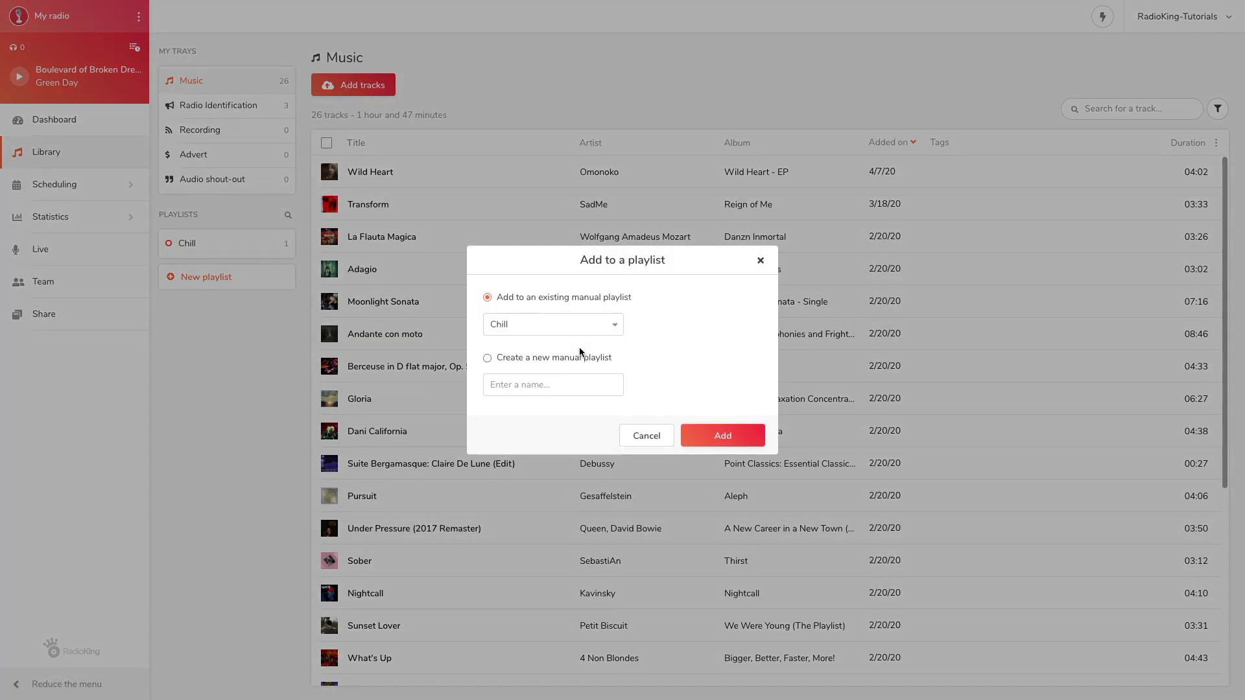
{"action": "left_click", "coordinate": [699, 439]}
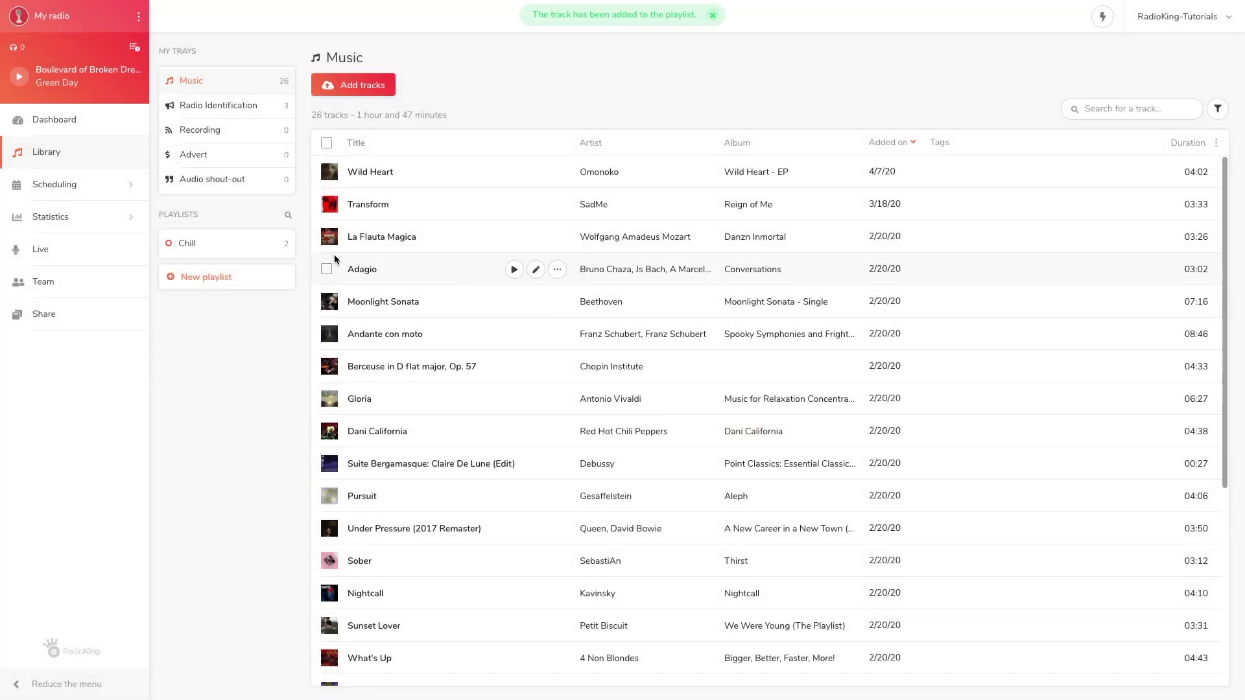
Step: Add La Flauta Magica, Adagio and Moonlight Sonata together to the existing manual playlist Chill
{"action": "left_click", "coordinate": [327, 236]}
{"action": "left_click", "coordinate": [326, 270]}
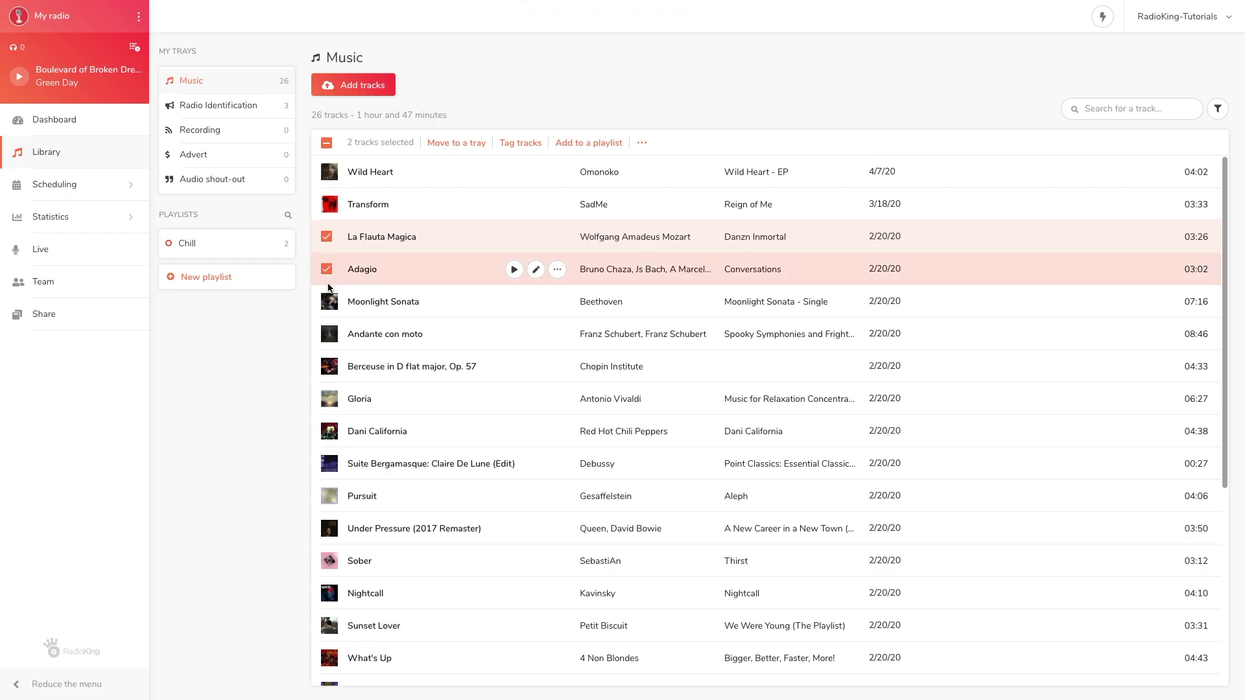
{"action": "left_click", "coordinate": [327, 303]}
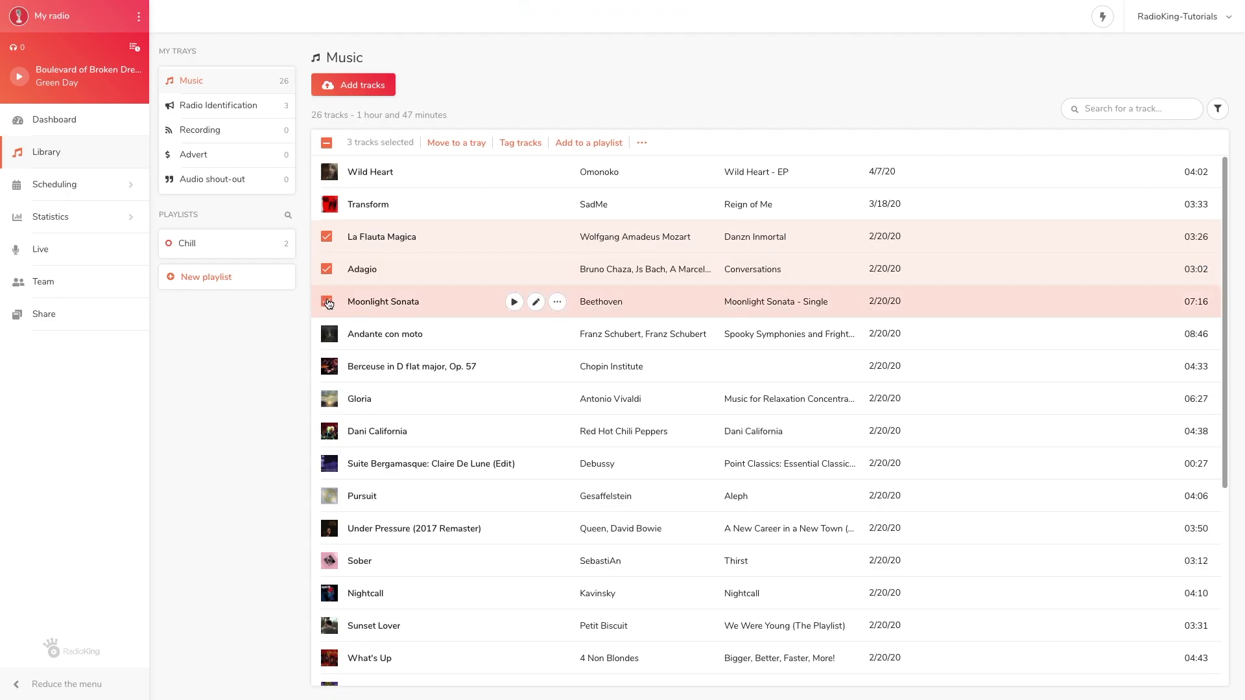
{"action": "left_click", "coordinate": [576, 144]}
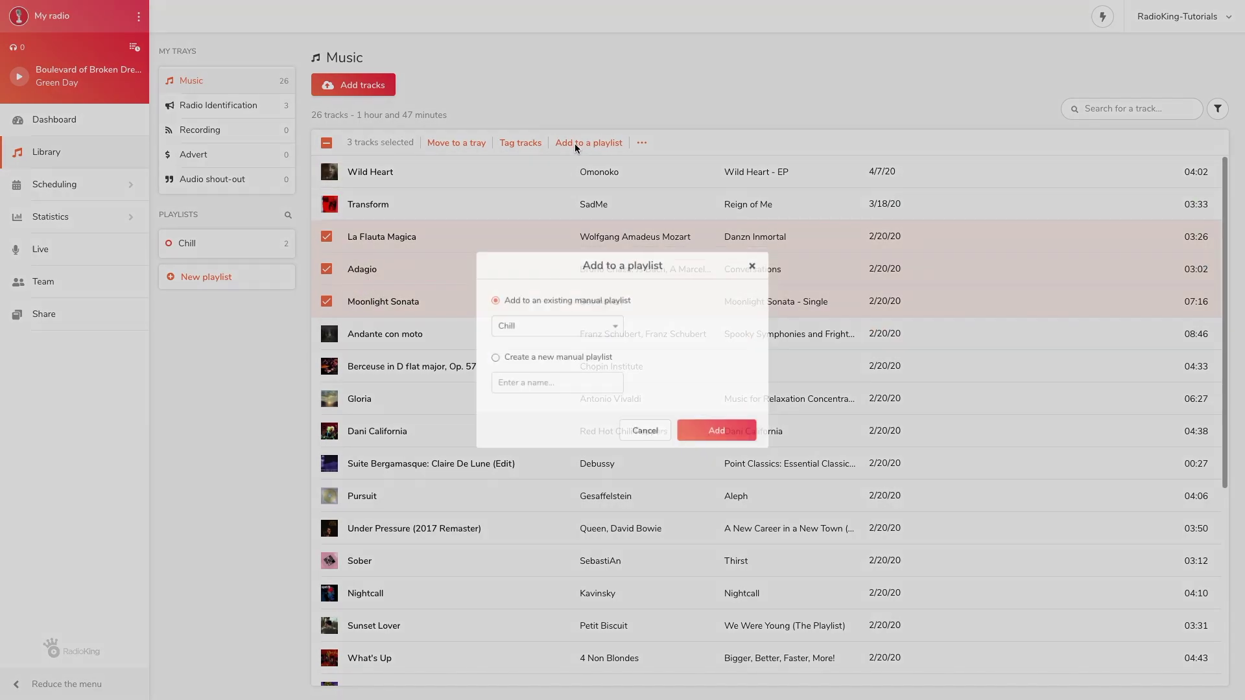
{"action": "left_click", "coordinate": [616, 325]}
{"action": "left_click", "coordinate": [616, 324]}
{"action": "left_click", "coordinate": [615, 324]}
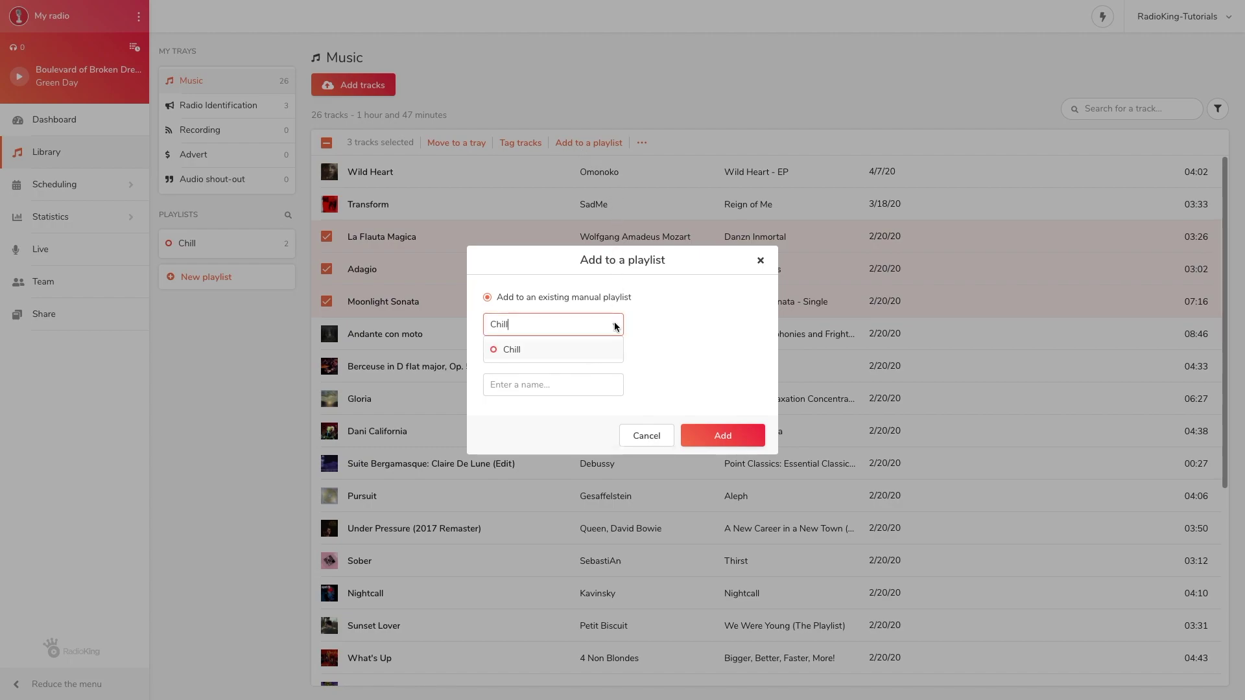
{"action": "left_click", "coordinate": [717, 435]}
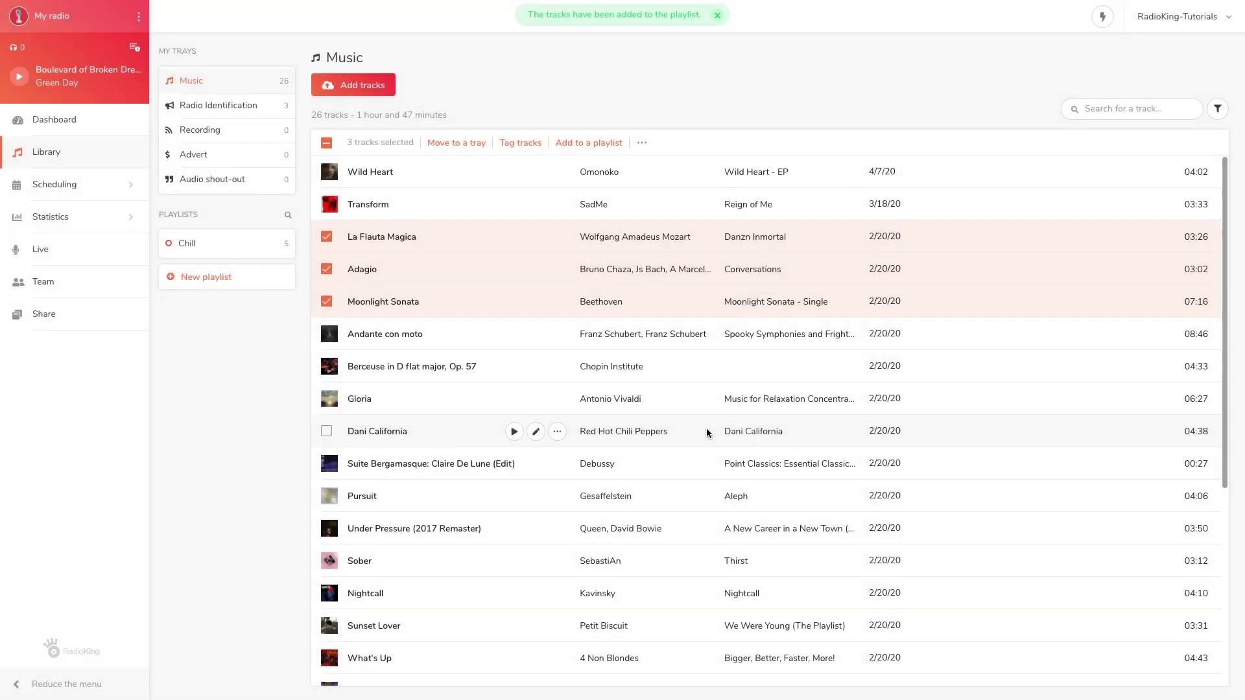
Step: Clear the track selection and add Andante con moto, Berceuse in D flat major and Gloria to a new manual playlist named "Hits"
{"action": "left_click", "coordinate": [326, 143]}
{"action": "left_click", "coordinate": [327, 335]}
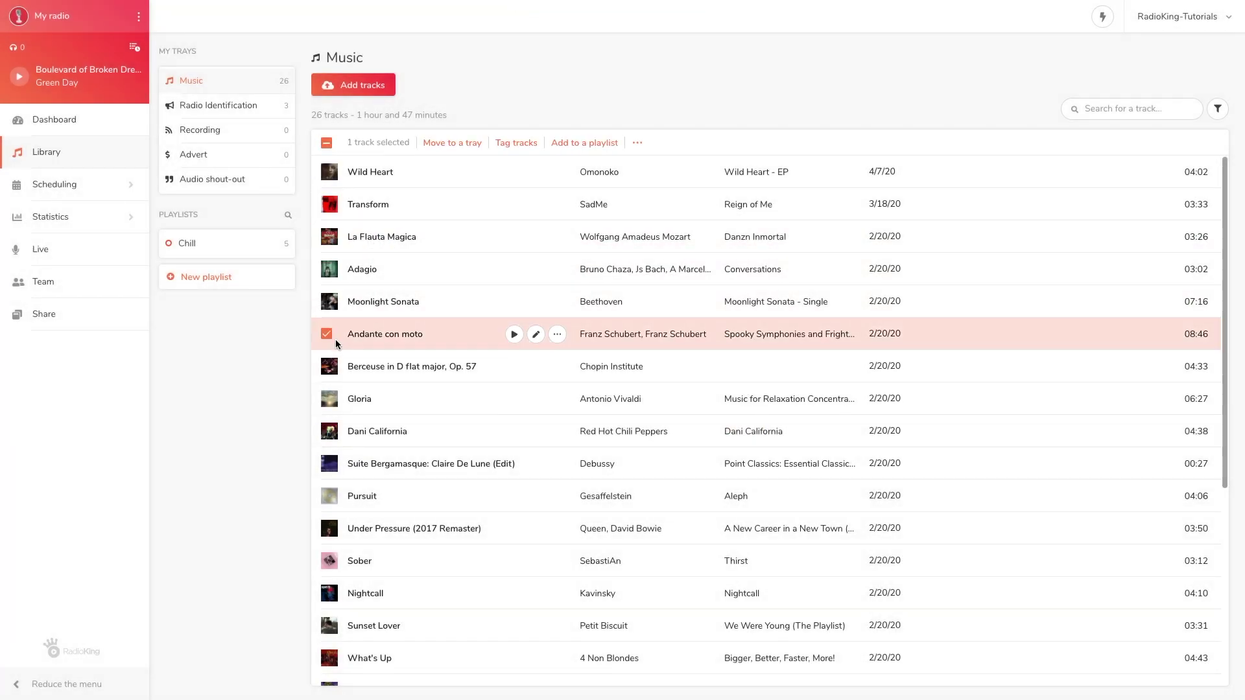
{"action": "left_click", "coordinate": [328, 367]}
{"action": "left_click", "coordinate": [326, 398]}
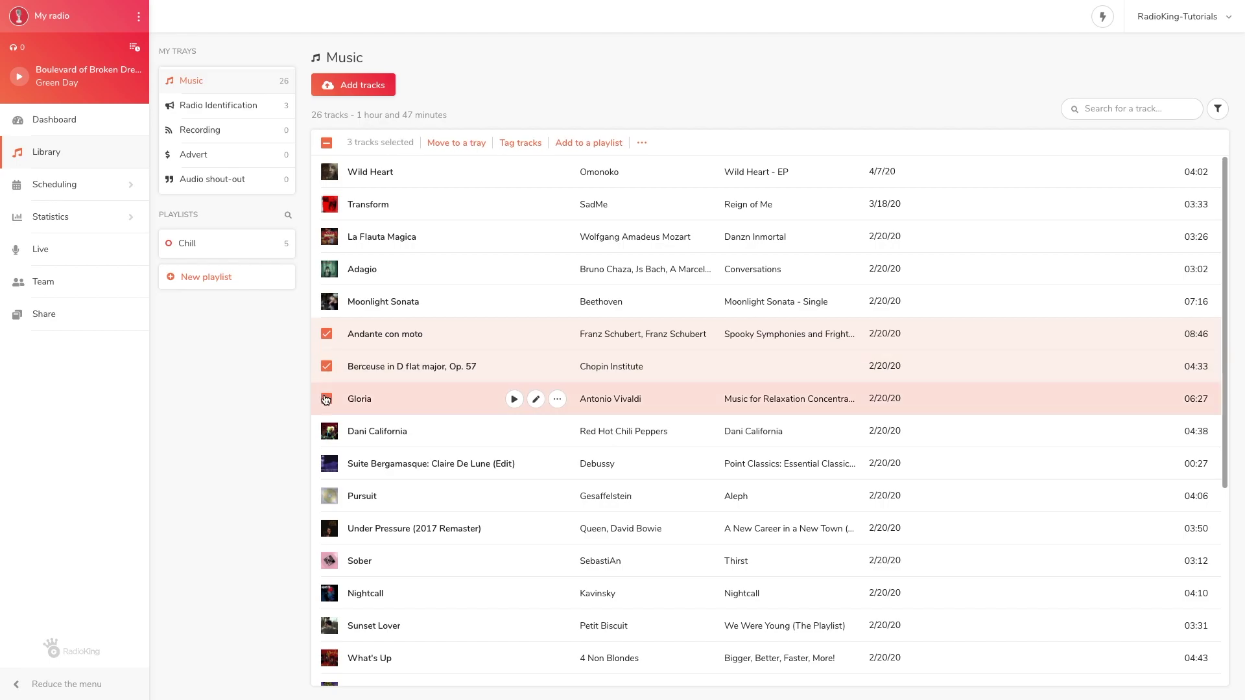
{"action": "left_click", "coordinate": [572, 144]}
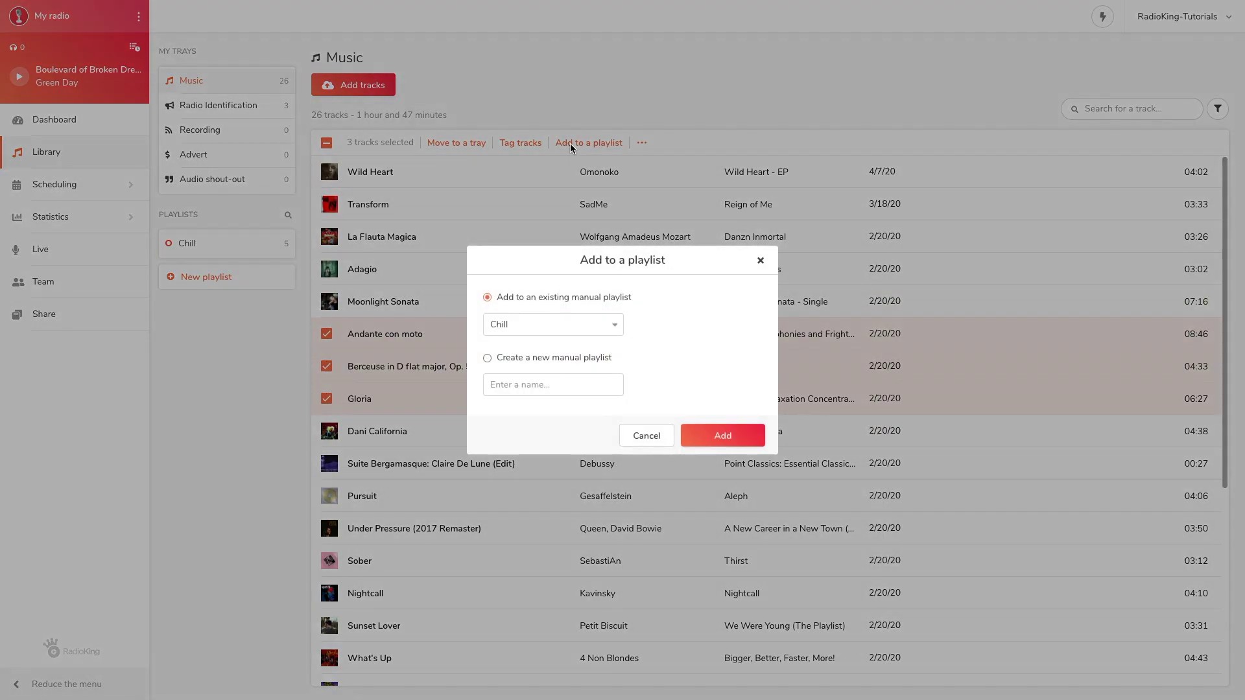
{"action": "left_click", "coordinate": [487, 358]}
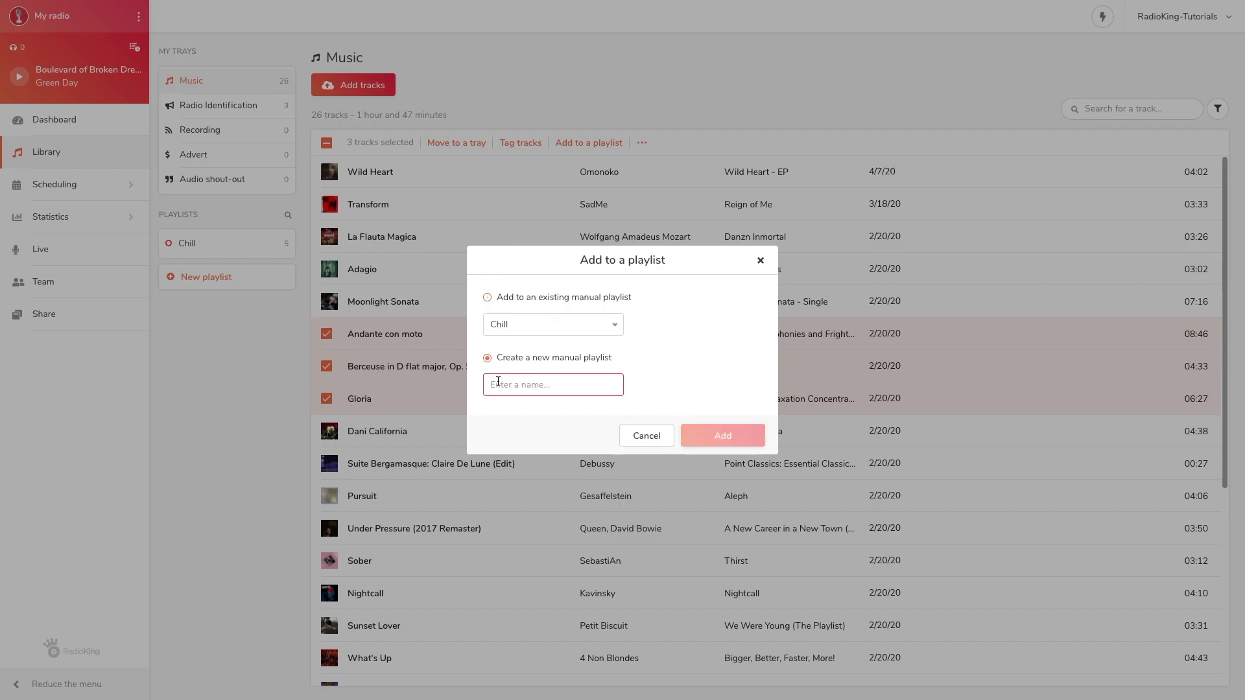
{"action": "type", "text": "Hits"}
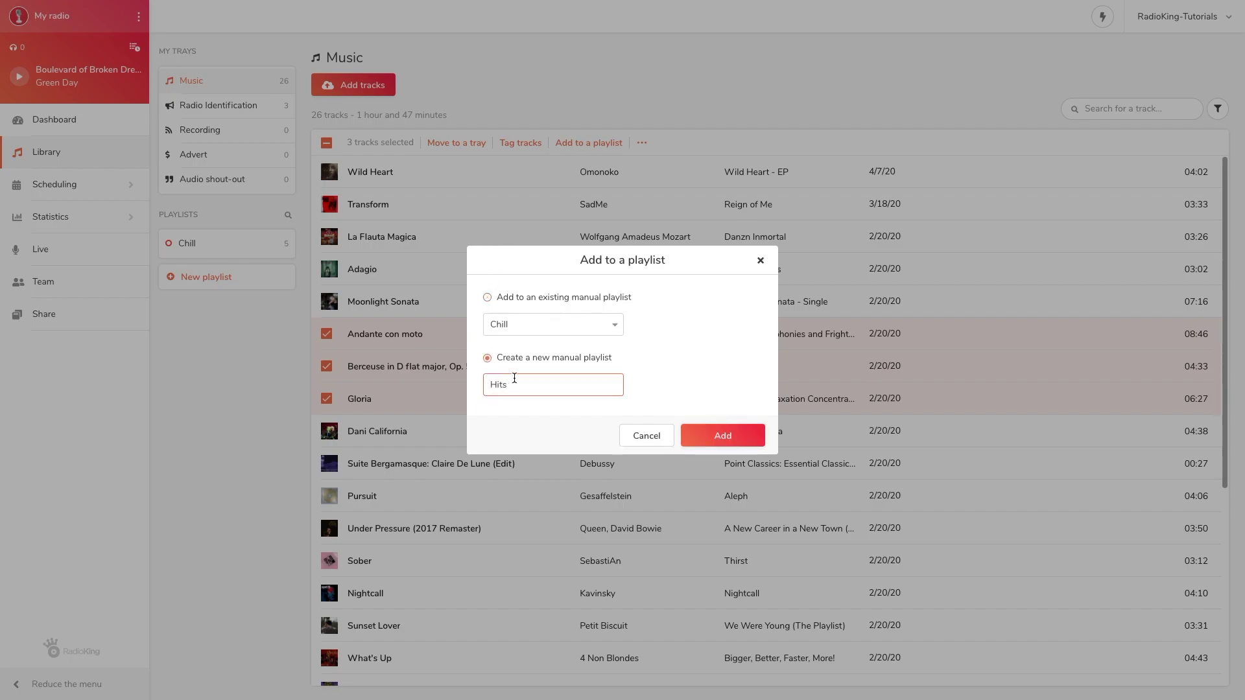
{"action": "left_click", "coordinate": [698, 433]}
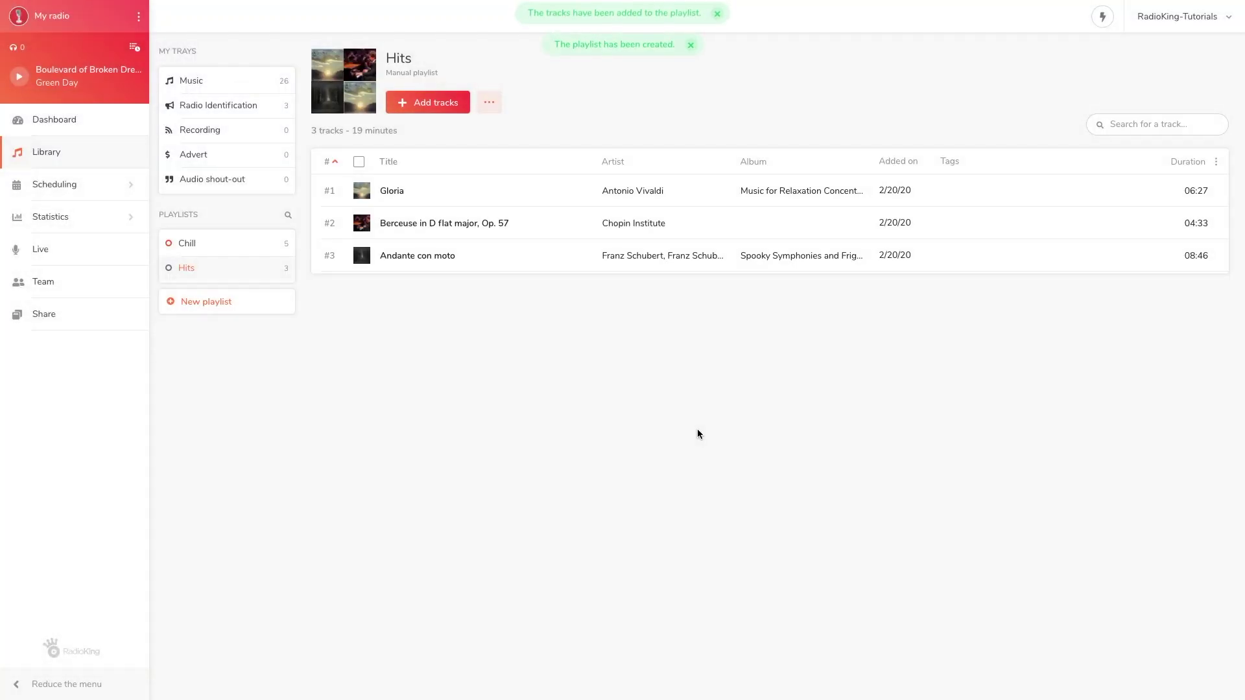
Step: Upload the Liquid Kitchen Graveyard MP3 from the computer's Desktop to the Chill playlist, sending it to the Music tray
{"action": "left_click", "coordinate": [239, 257]}
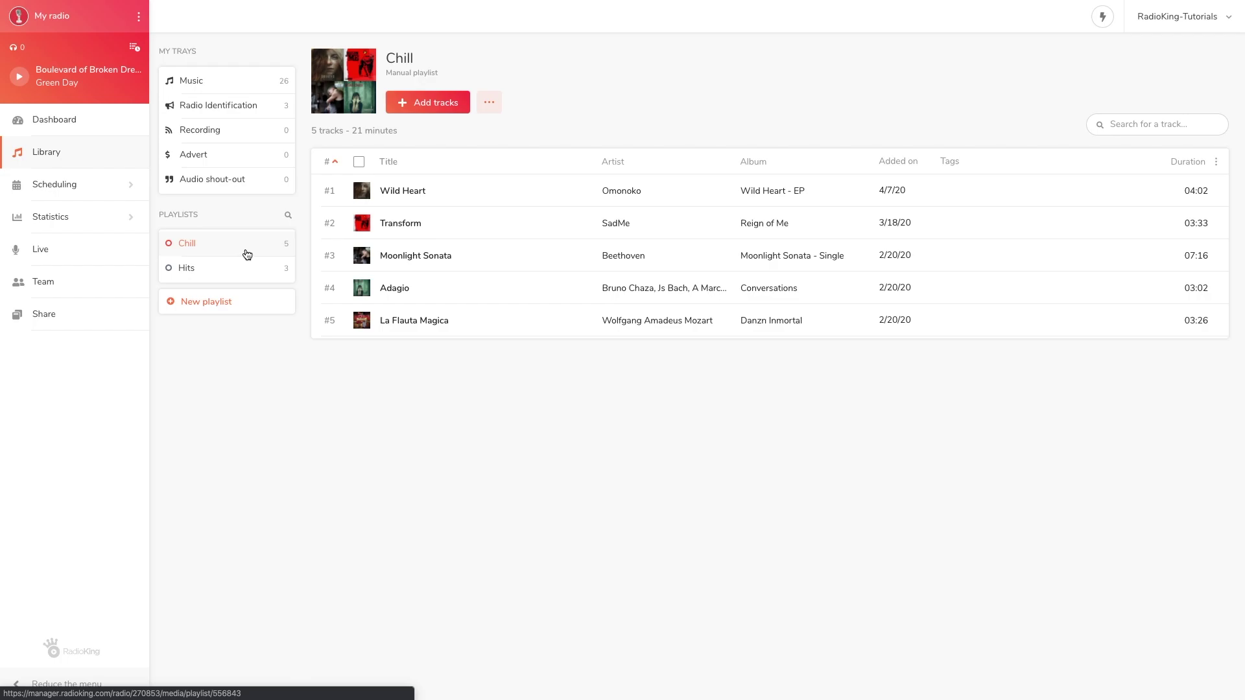
{"action": "left_click", "coordinate": [407, 109]}
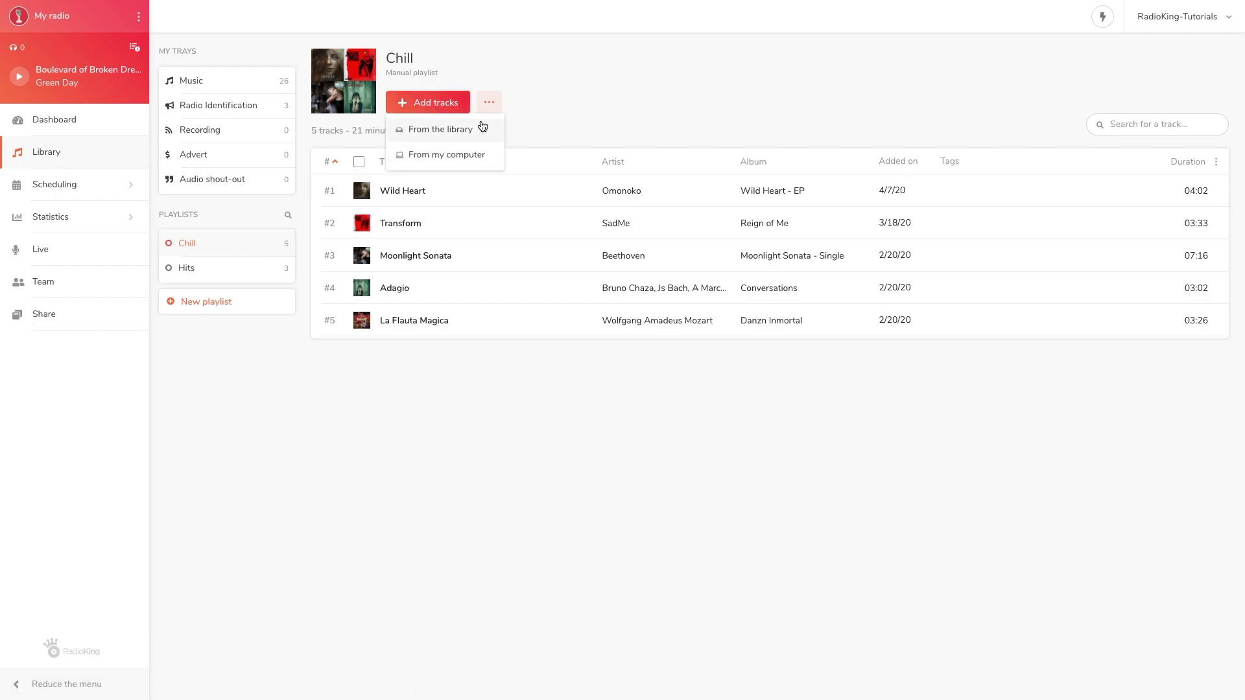
{"action": "left_click", "coordinate": [494, 157]}
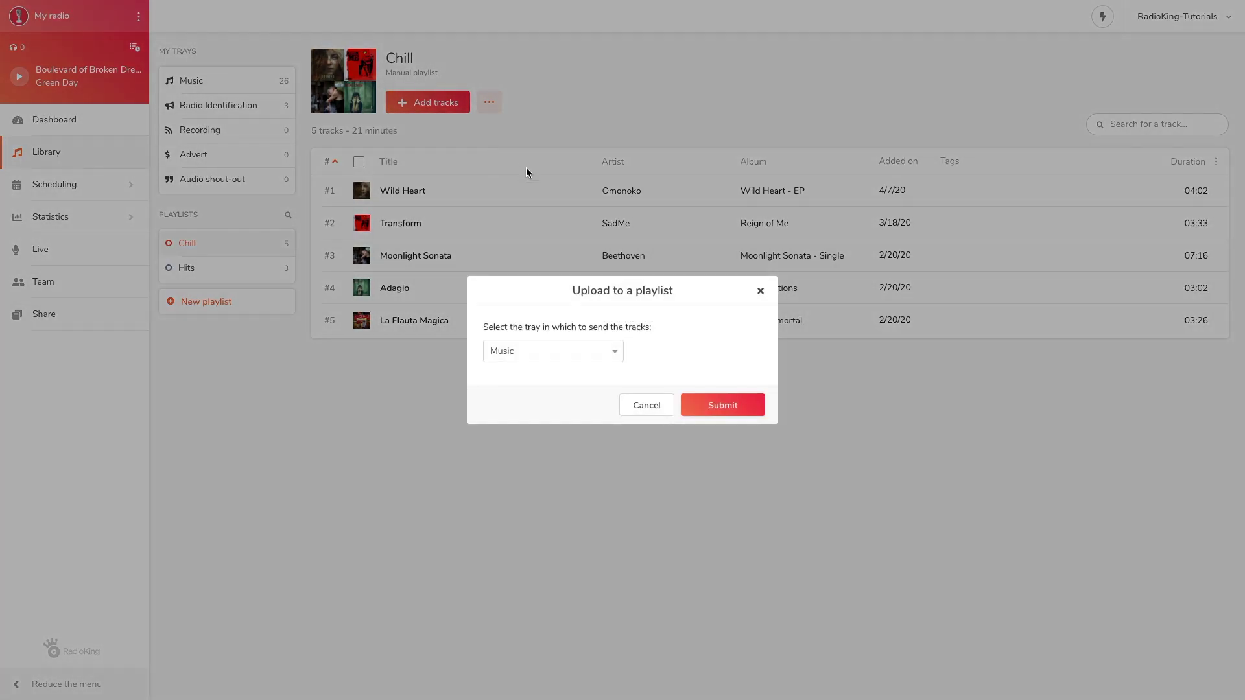
{"action": "left_click", "coordinate": [617, 352]}
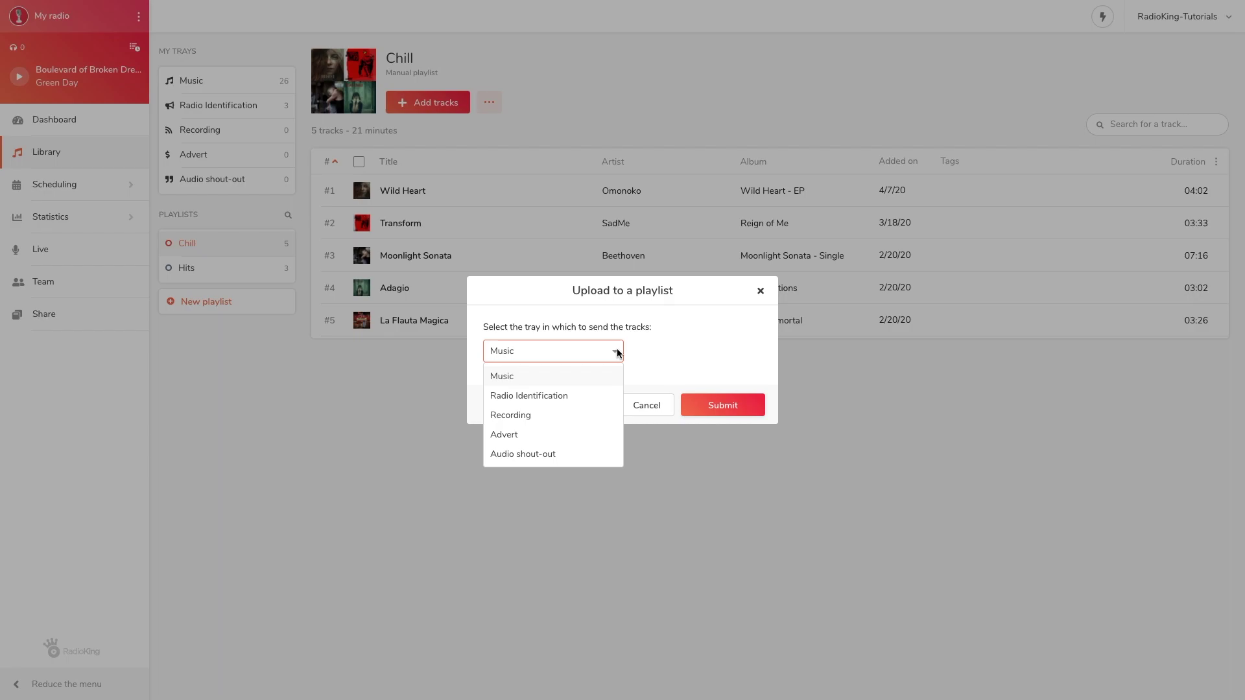
{"action": "left_click", "coordinate": [577, 375]}
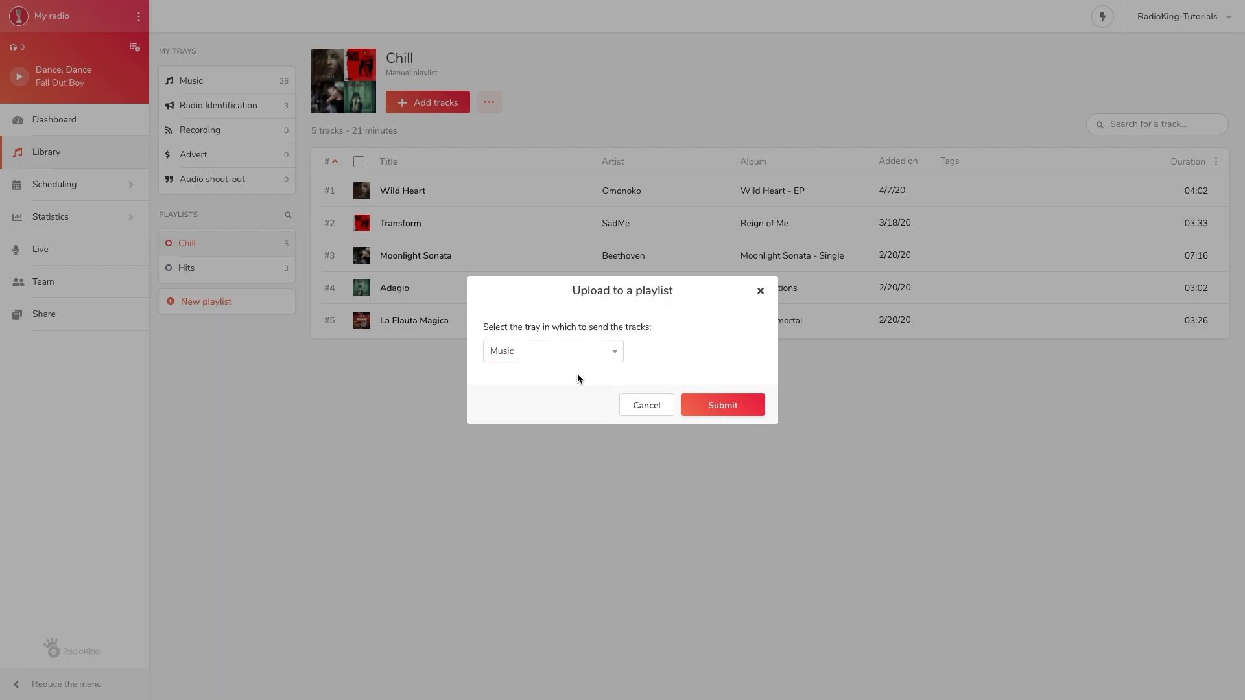
{"action": "left_click", "coordinate": [695, 408]}
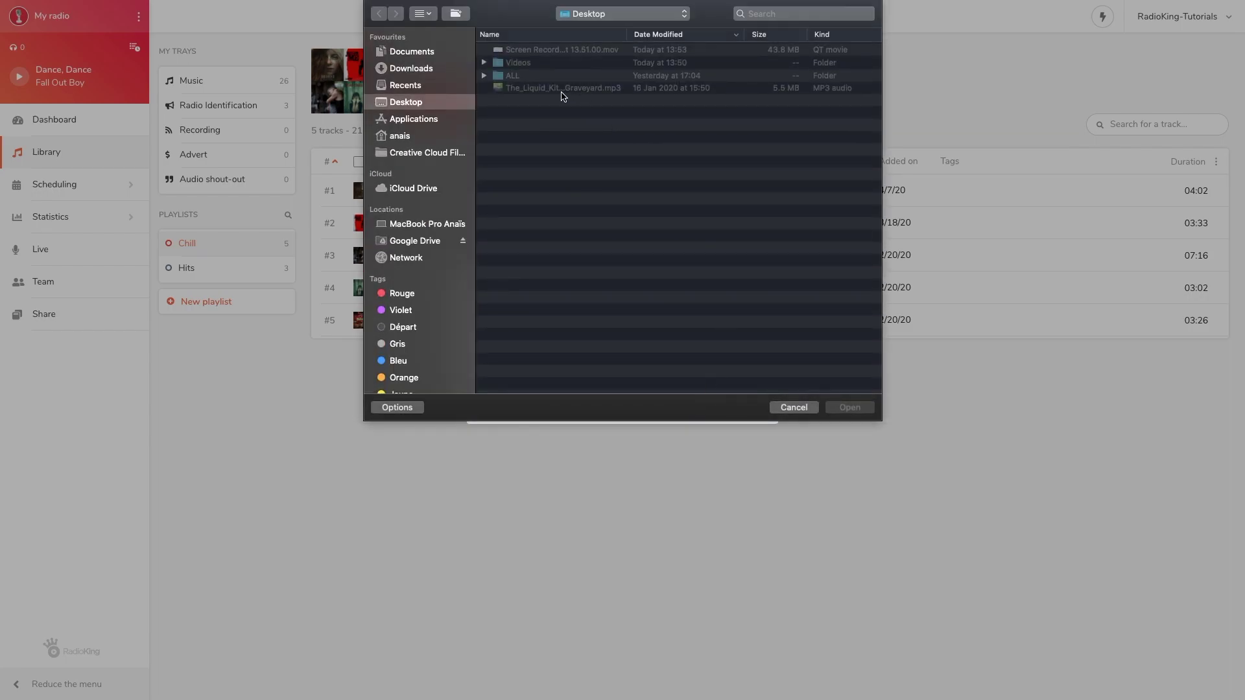
{"action": "left_click", "coordinate": [562, 91]}
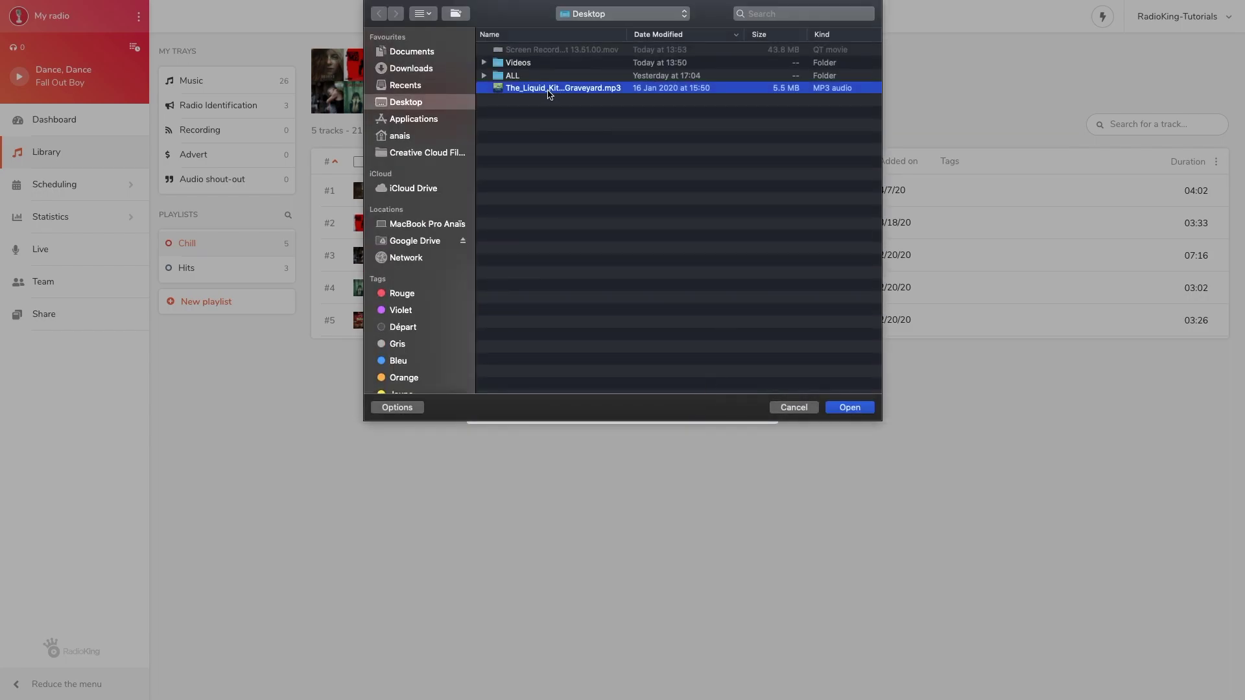
{"action": "left_click", "coordinate": [850, 407]}
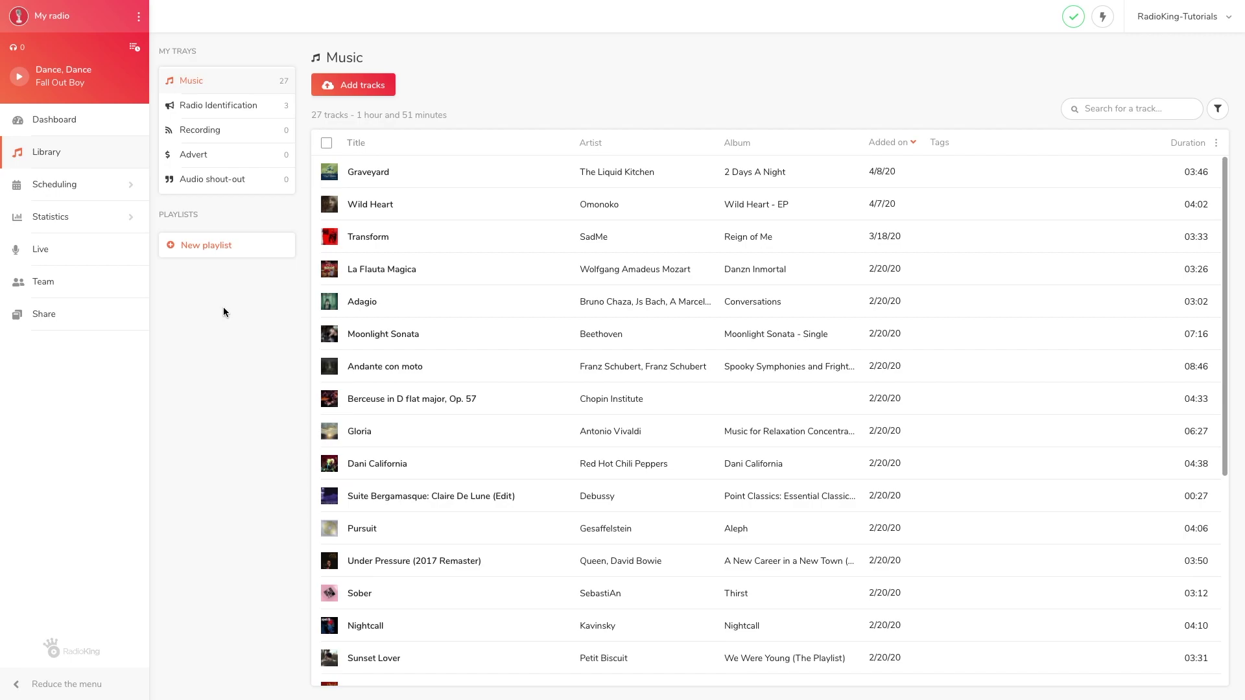
Step: Start a new playlist named "3 to 4" with the colour #7023FF
{"action": "left_click", "coordinate": [243, 254]}
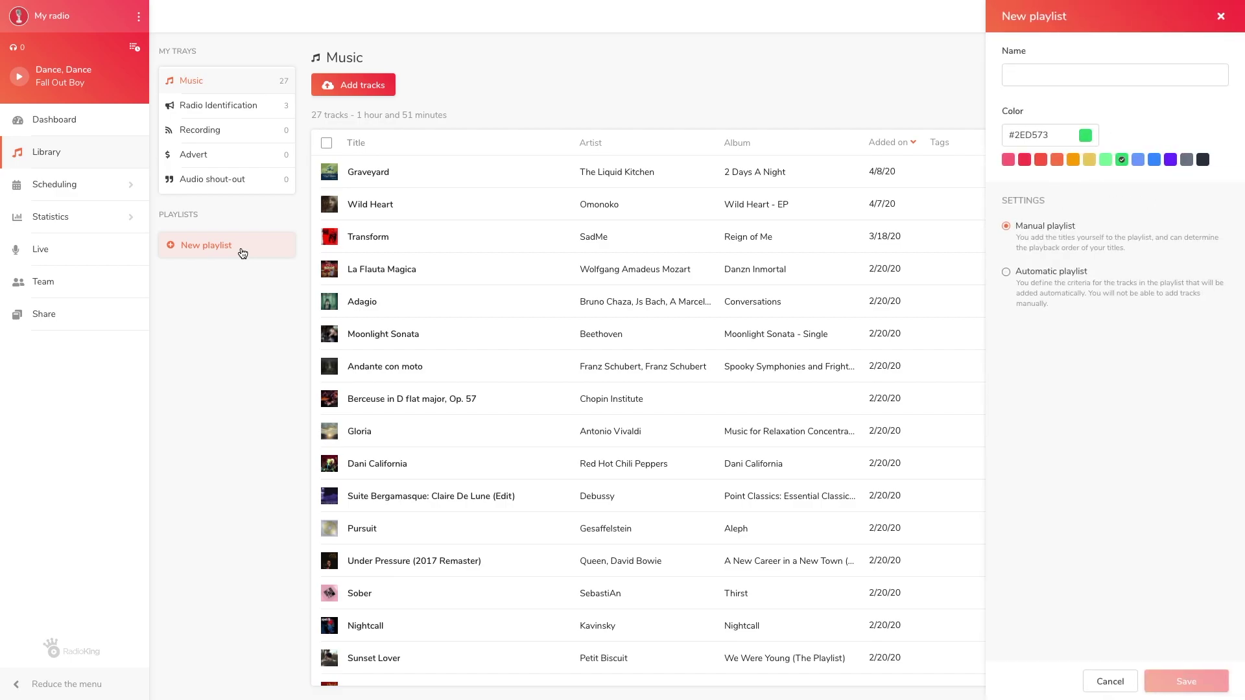
{"action": "left_click", "coordinate": [1012, 78]}
{"action": "type", "text": "3 to 4"}
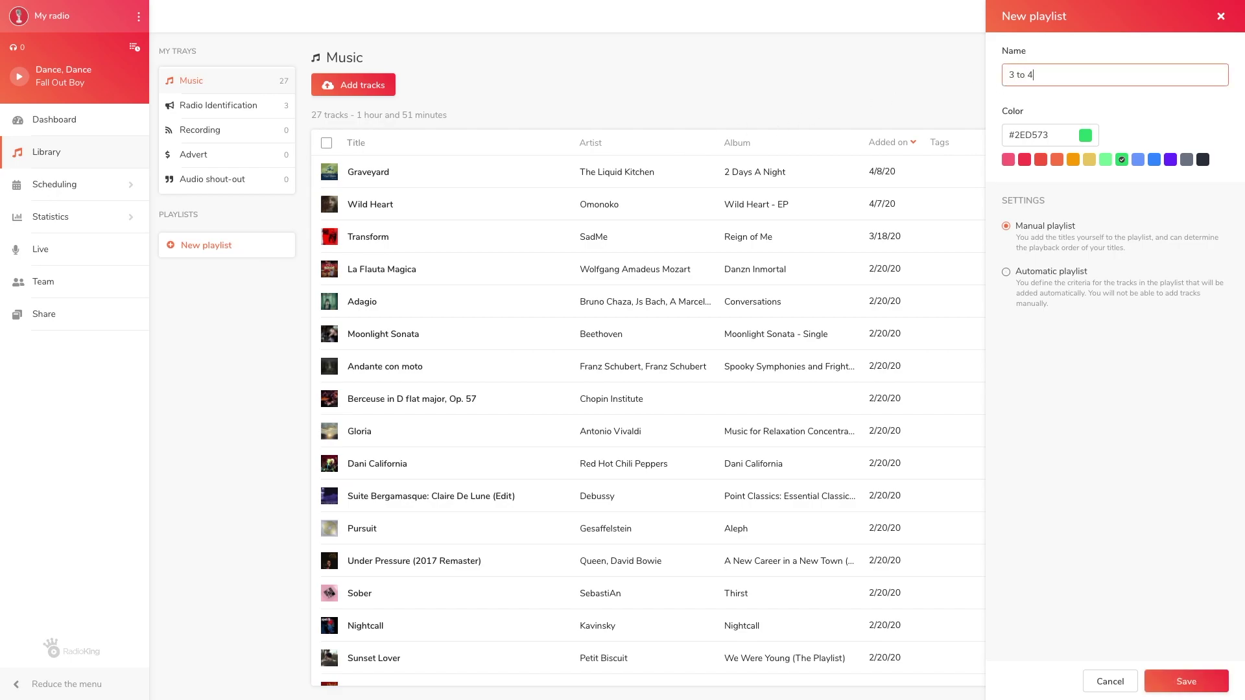
{"action": "left_click", "coordinate": [1170, 160]}
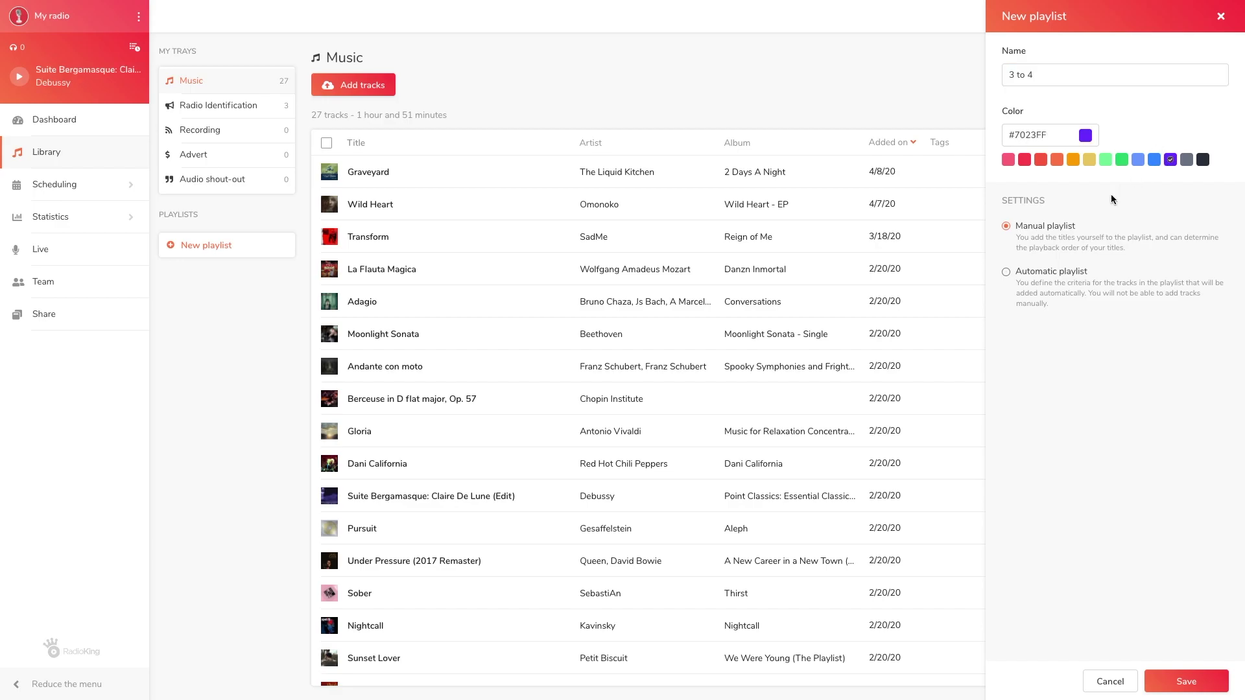
Step: Make the new playlist an automatic playlist and add a Duration criterion for its tracks
{"action": "left_click", "coordinate": [1006, 272]}
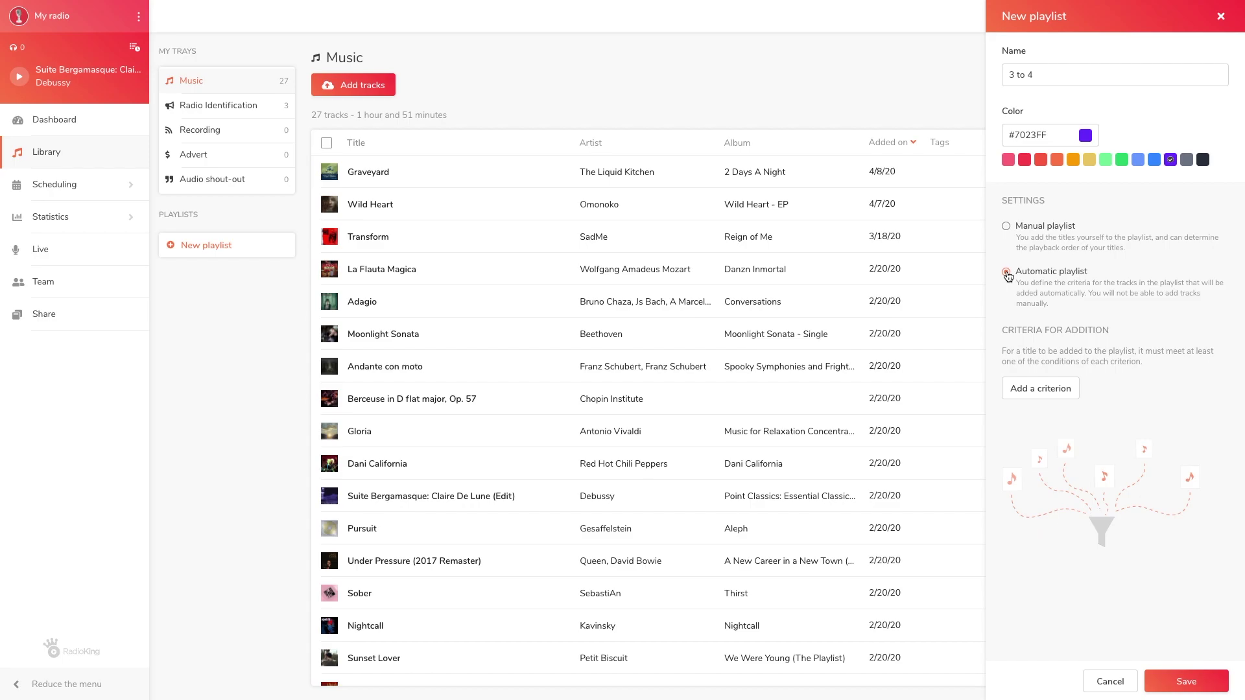
{"action": "left_click", "coordinate": [1014, 390]}
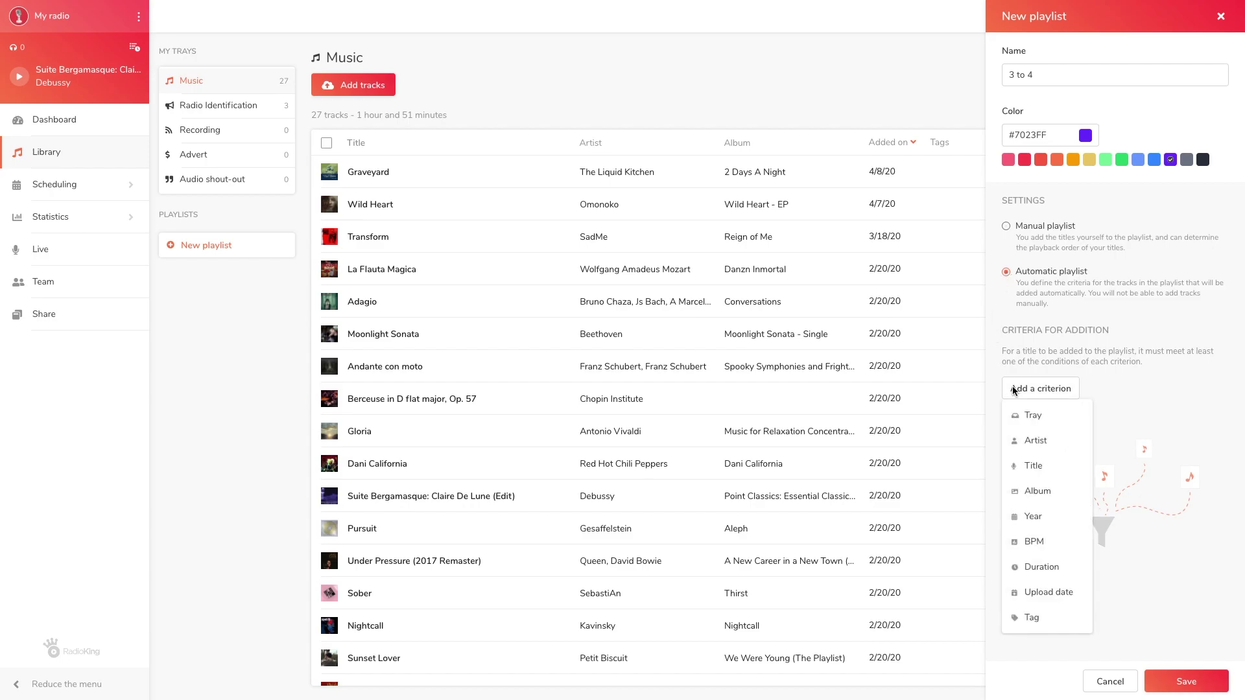
{"action": "left_click", "coordinate": [1016, 569]}
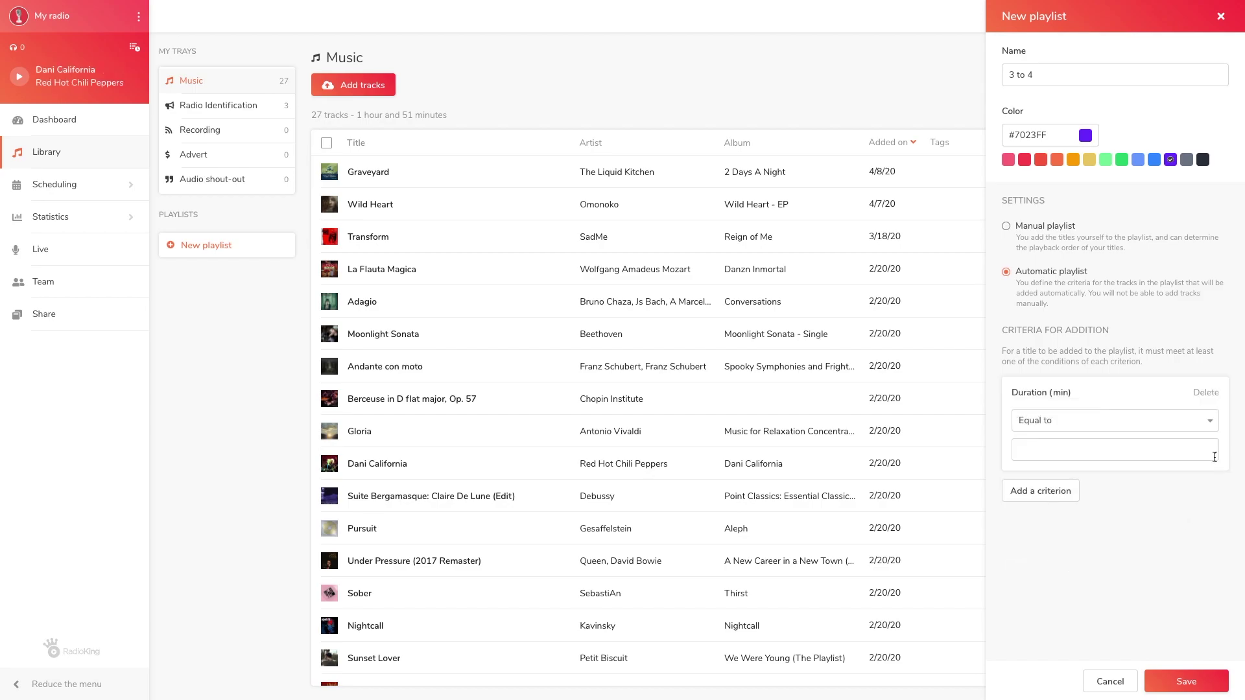
Step: Set the Duration criterion to Between 3 and 4 minutes and save the playlist
{"action": "left_click", "coordinate": [1211, 422]}
{"action": "scroll", "coordinate": [1187, 476], "scroll_direction": "down", "scroll_amount": 1}
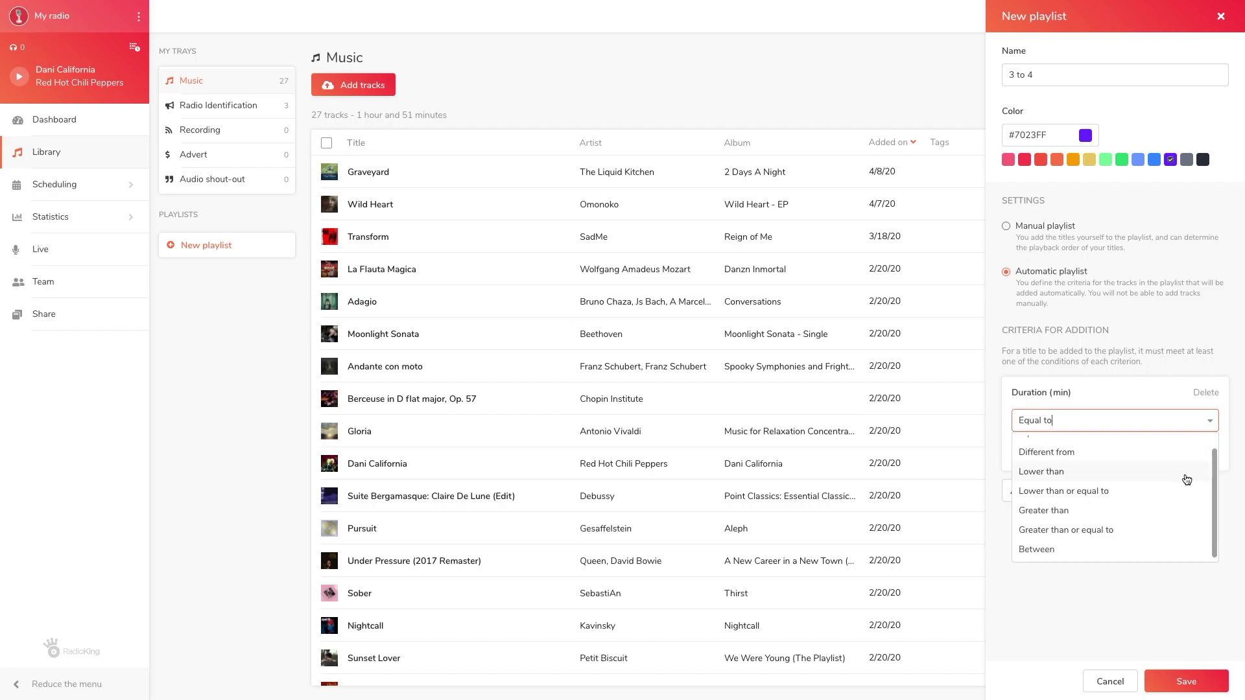
{"action": "left_click", "coordinate": [1145, 550]}
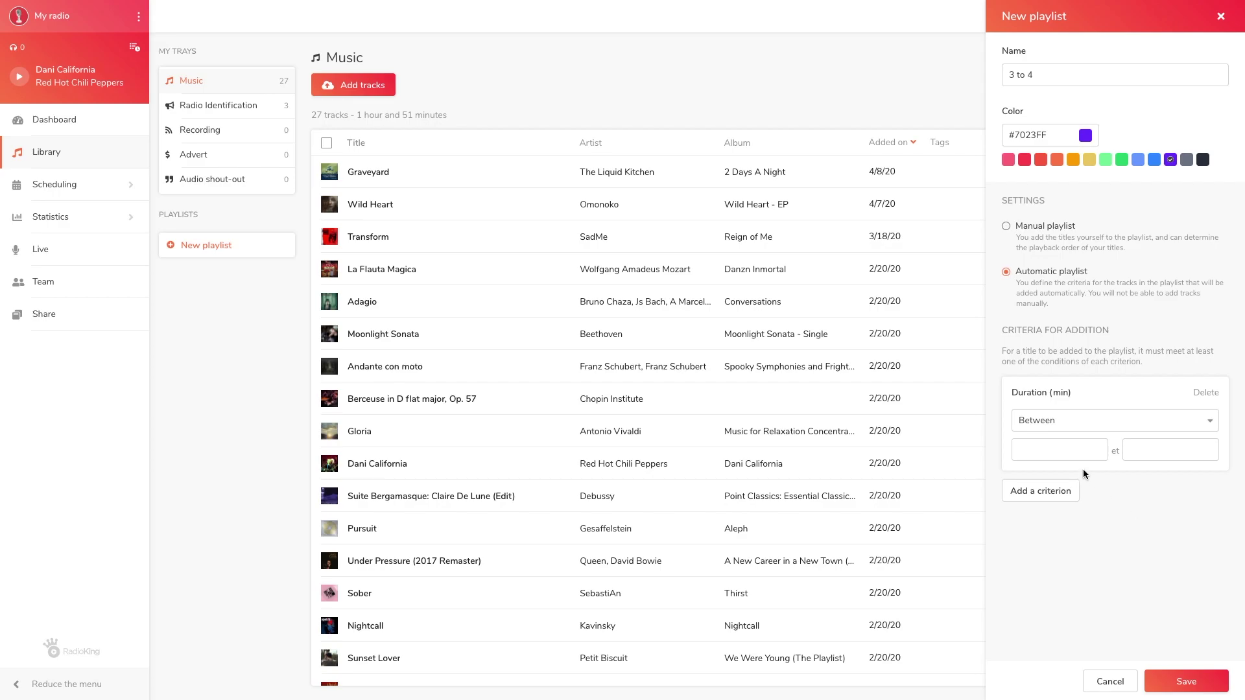
{"action": "type", "text": "3"}
{"action": "left_click", "coordinate": [1150, 455]}
{"action": "type", "text": "4"}
{"action": "left_click", "coordinate": [1170, 672]}
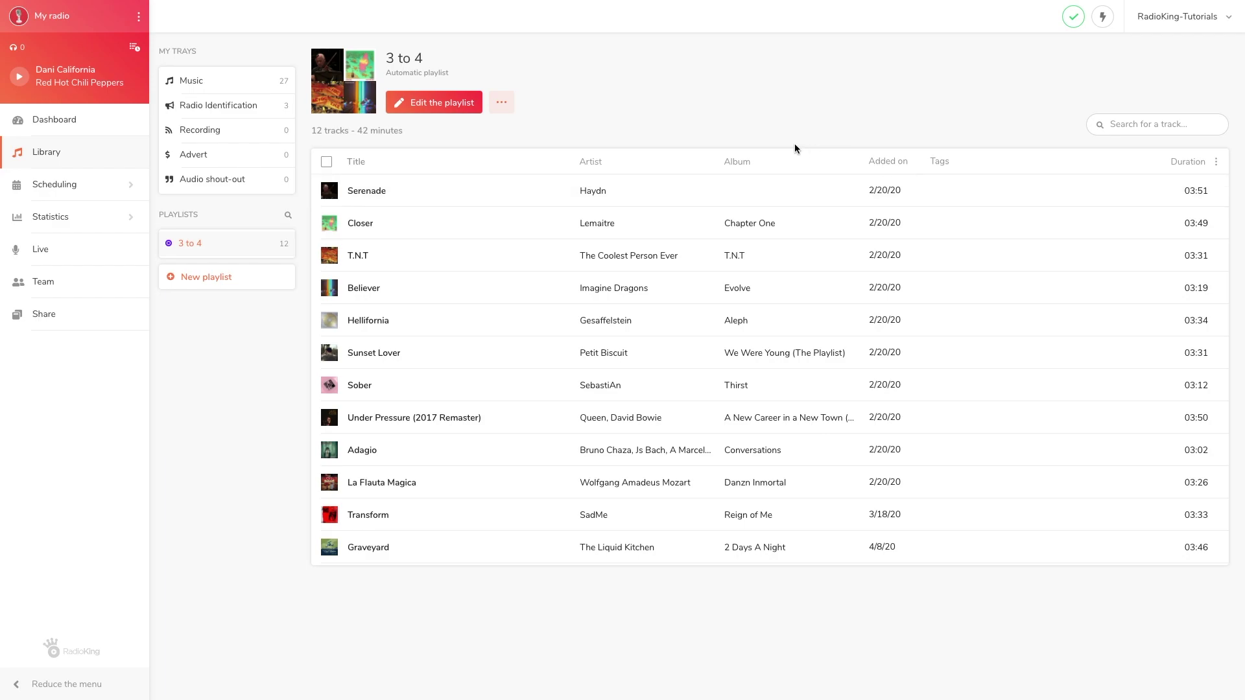
Step: Review the "3 to 4" playlist's settings and the criteria available for addition, leaving without saving changes
{"action": "left_click", "coordinate": [462, 110]}
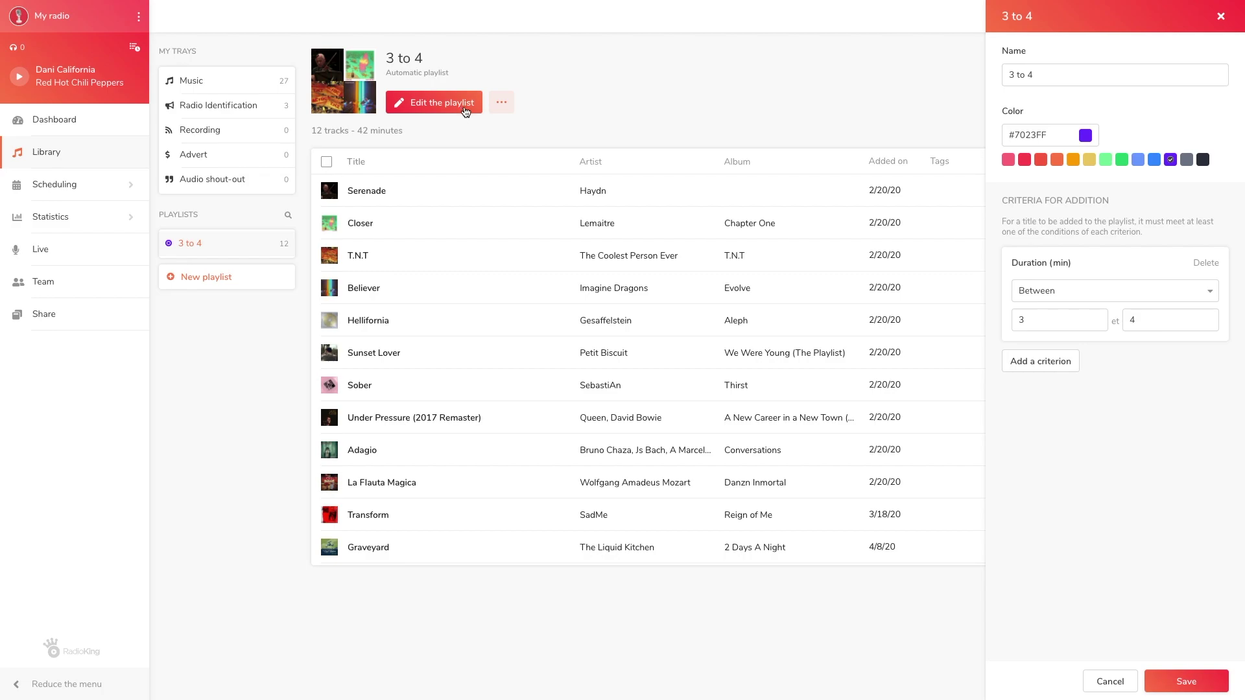
{"action": "left_click", "coordinate": [1018, 367]}
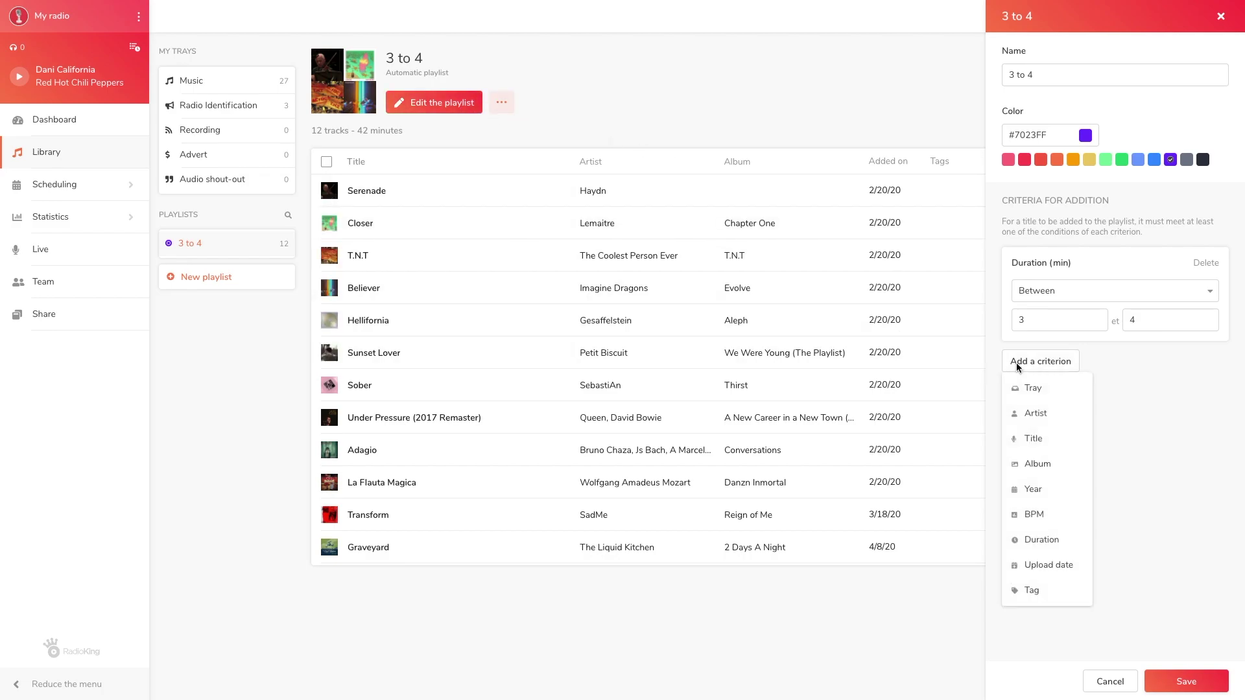
{"action": "left_click", "coordinate": [1018, 366]}
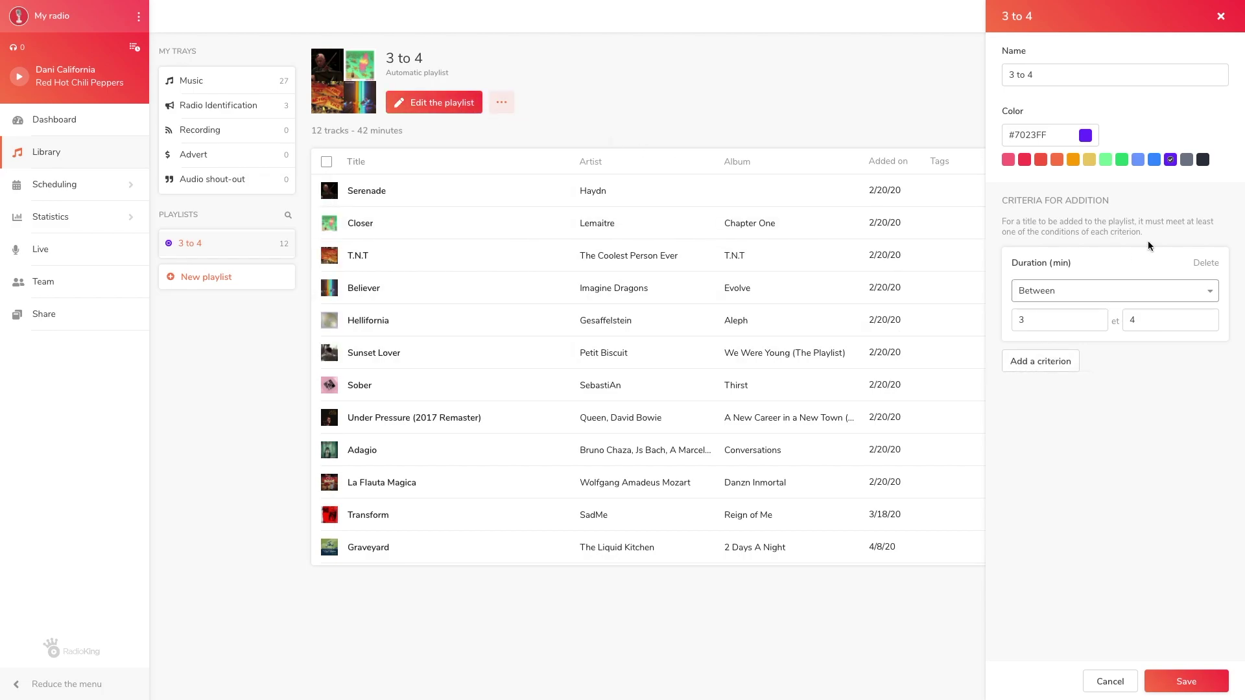
{"action": "left_click", "coordinate": [1222, 18]}
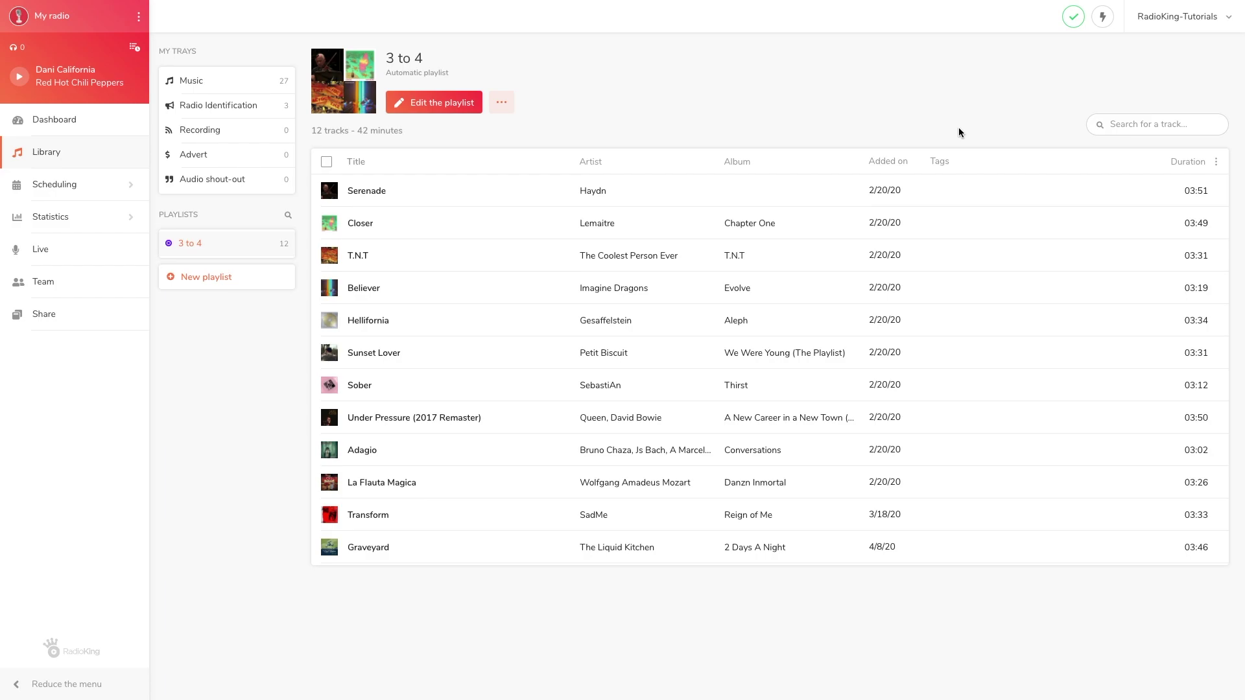
Step: Open the Knowledge base from the account options and look through the Radio Manager help topics
{"action": "left_click", "coordinate": [1174, 19]}
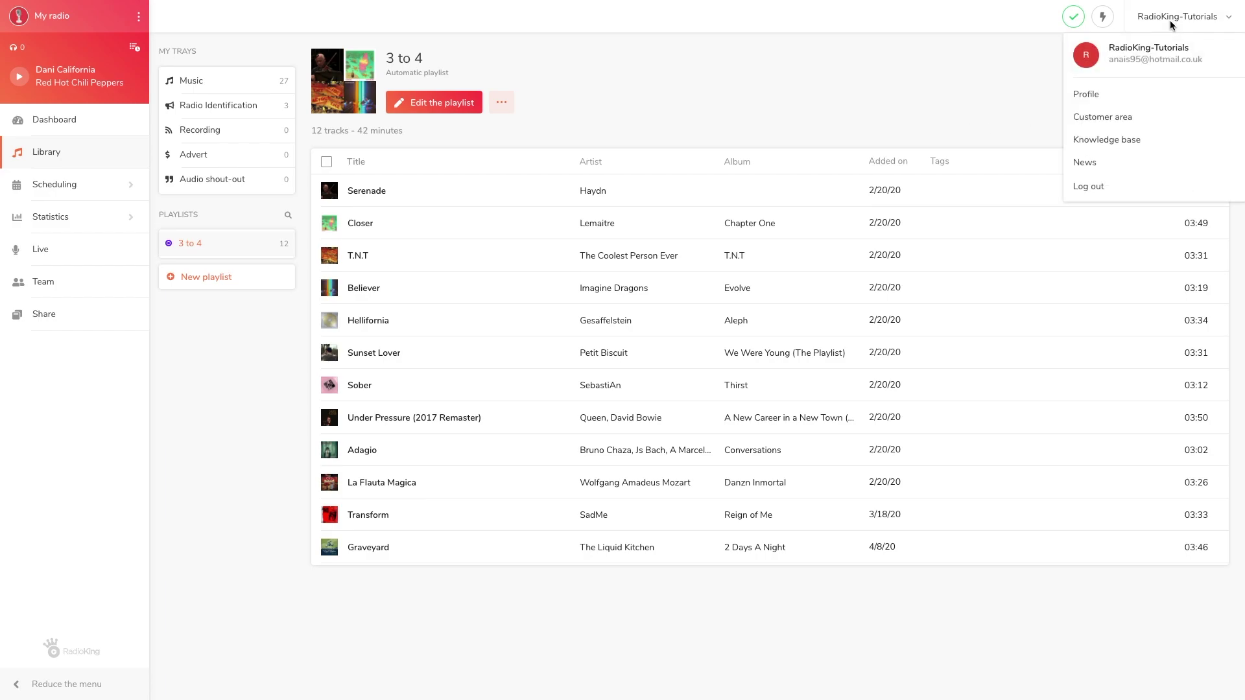
{"action": "left_click", "coordinate": [1152, 140]}
{"action": "scroll", "coordinate": [1159, 141], "scroll_direction": "down", "scroll_amount": 2}
{"action": "scroll", "coordinate": [1159, 144], "scroll_direction": "down", "scroll_amount": 2}
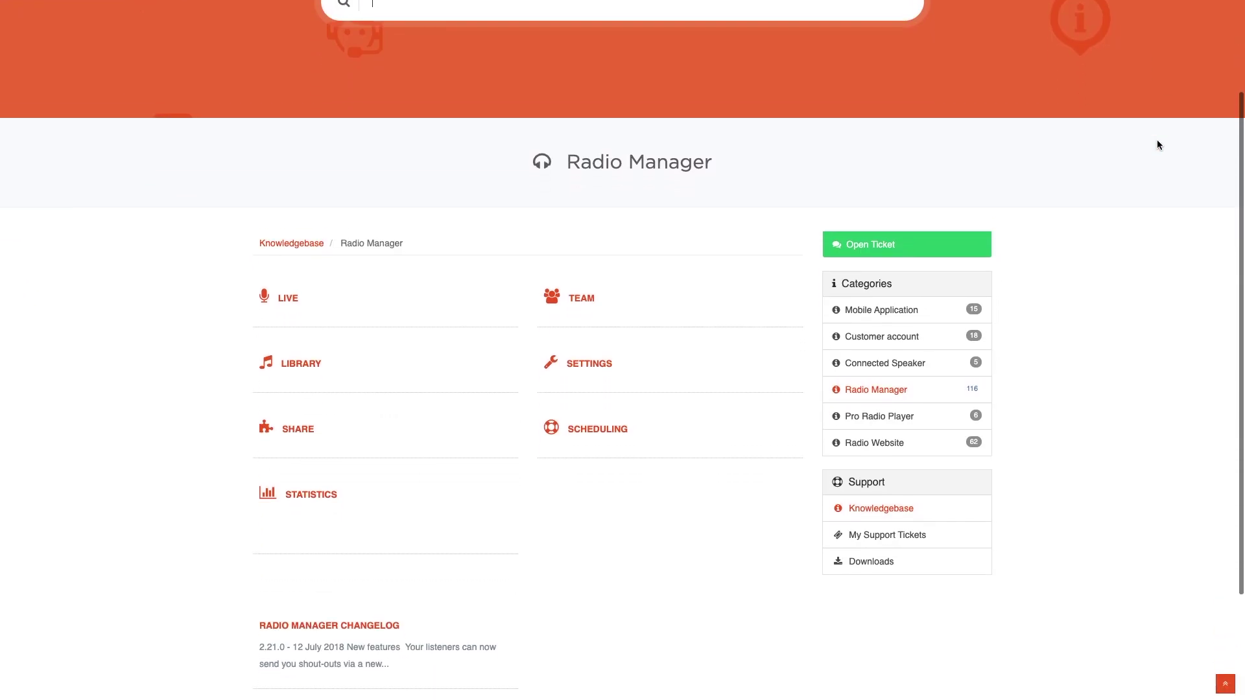